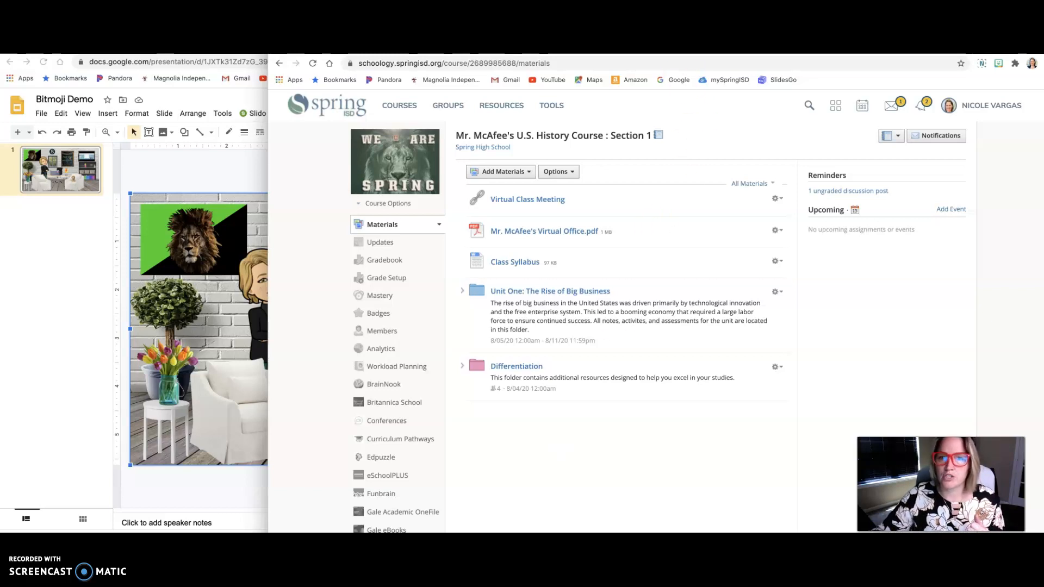
Step: Copy the web address of the open Google Meet meeting and return to the Schoology course page
key(ctrl+Tab)
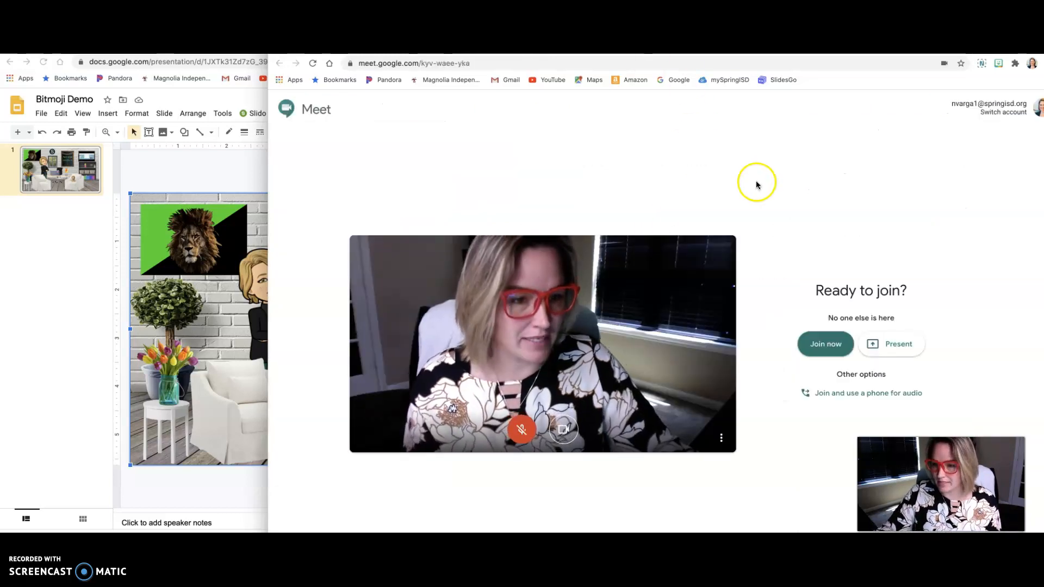
click(503, 63)
key(ctrl+c)
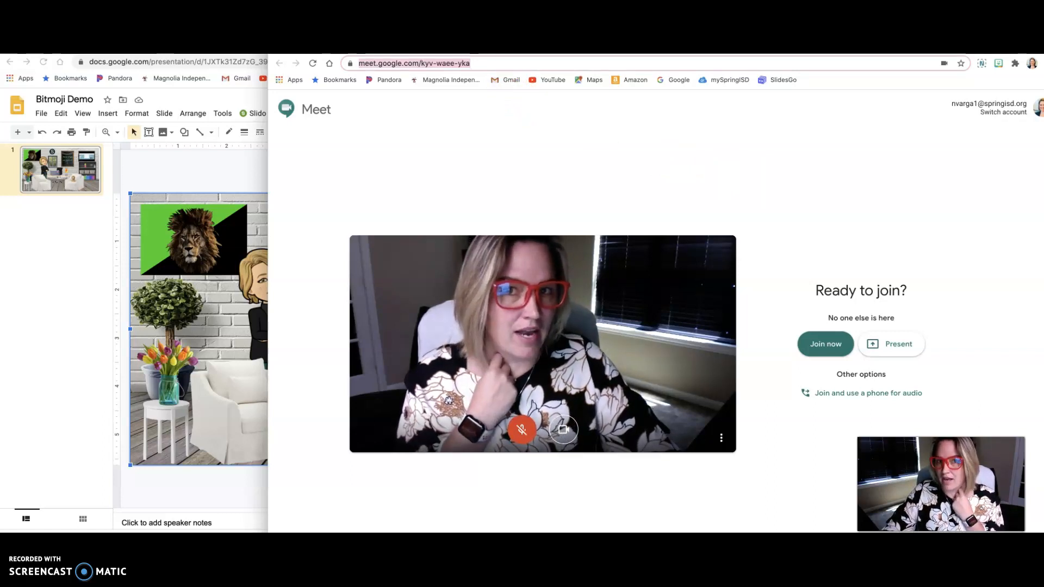
key(ctrl+shift+Tab)
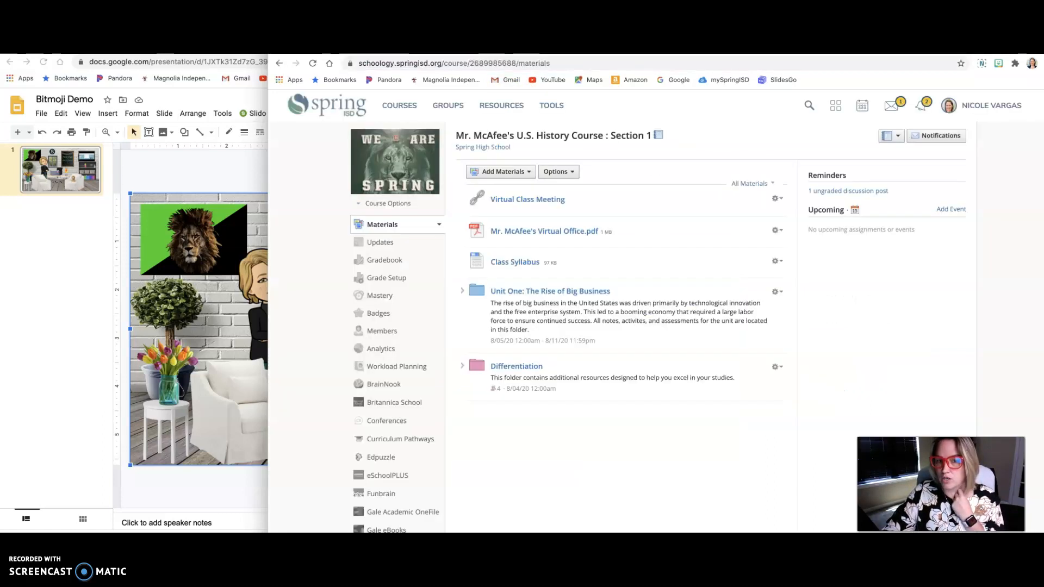
Step: Open the materials page of the Lion Pride Demo Course, Section 3
click(404, 112)
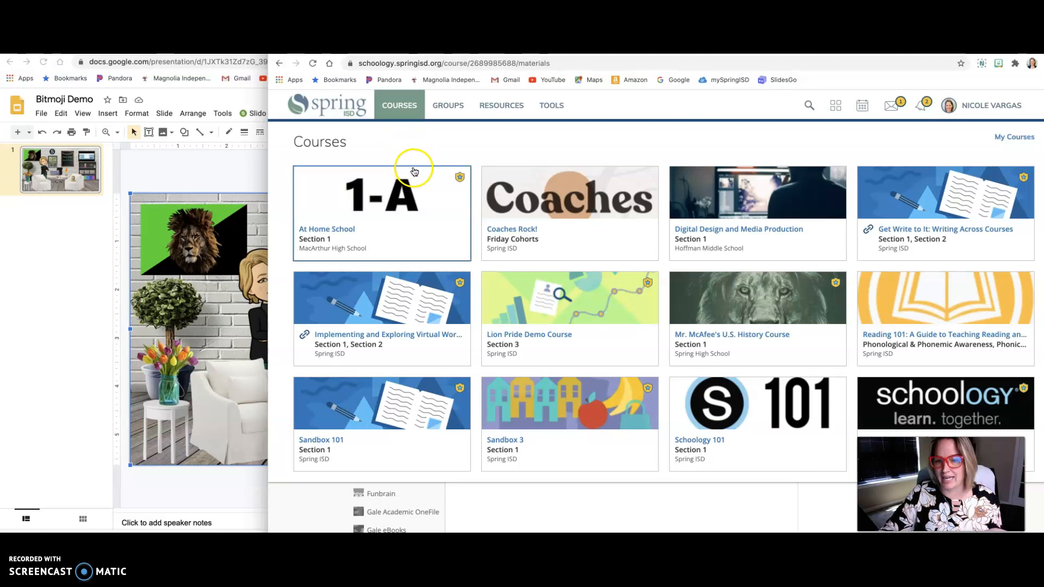
click(550, 296)
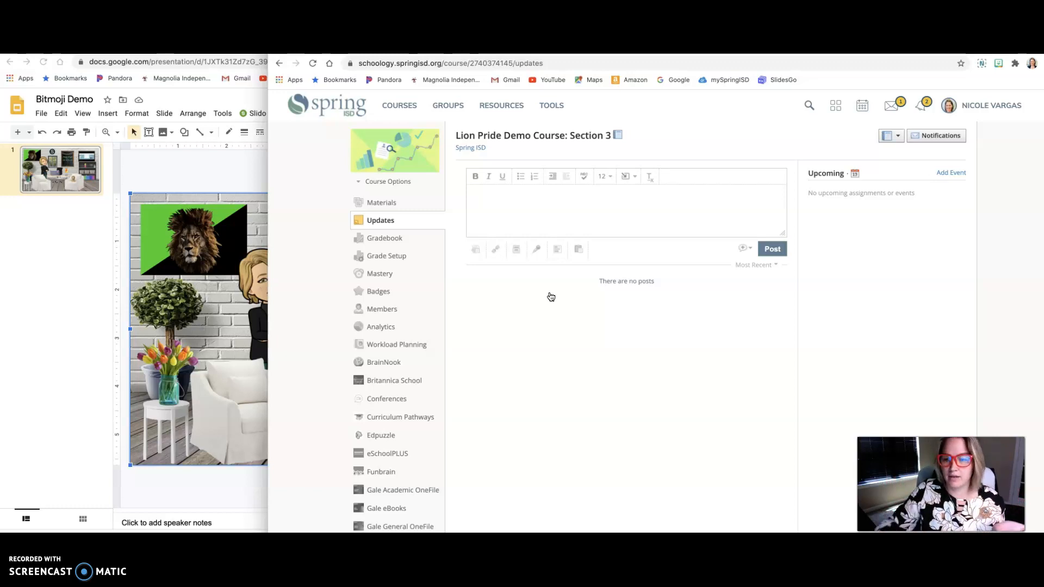
click(381, 202)
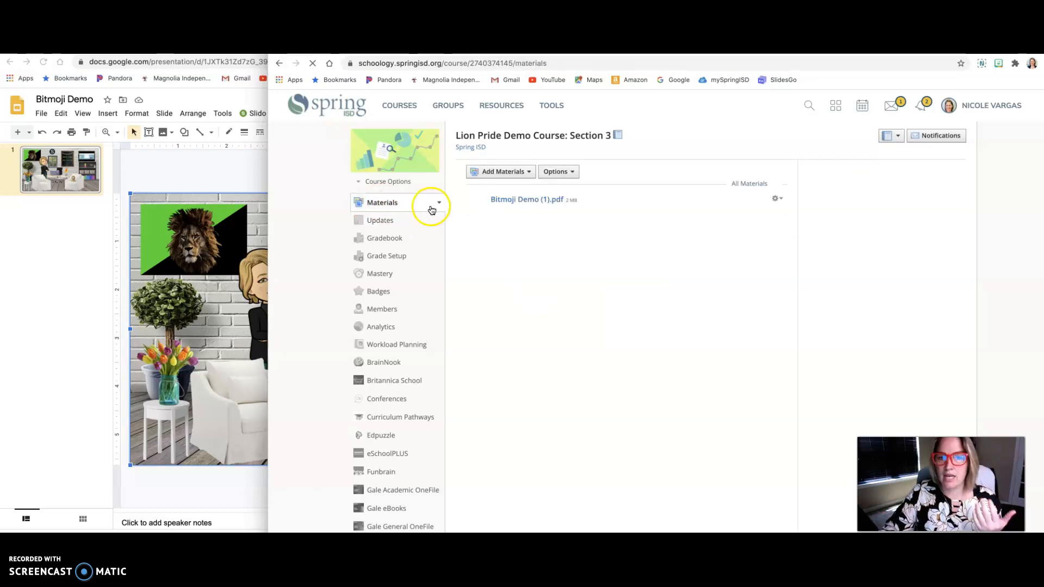
Step: Delete Bitmoji Demo (1).pdf from the course materials
click(777, 199)
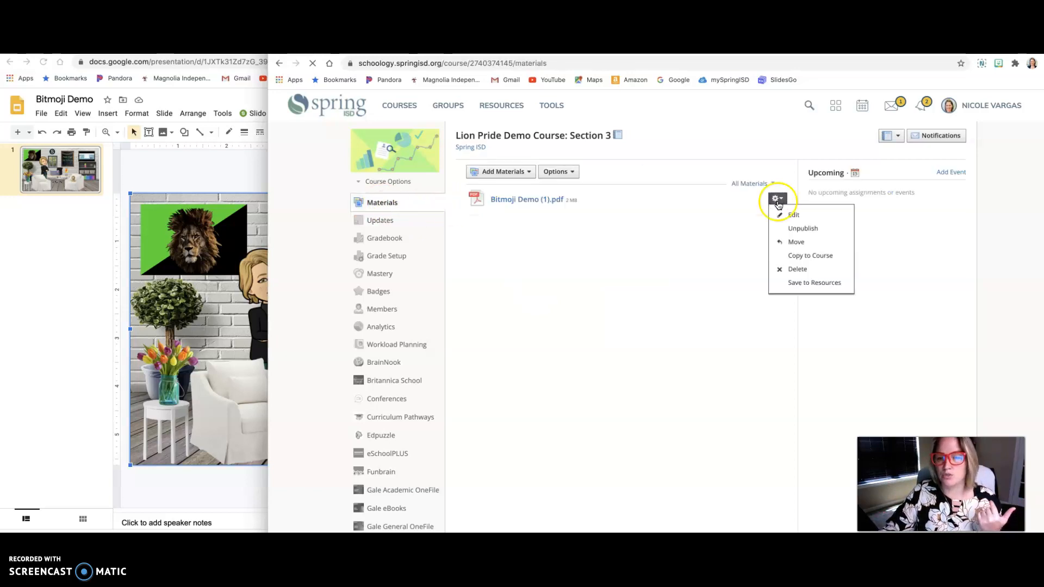
click(800, 272)
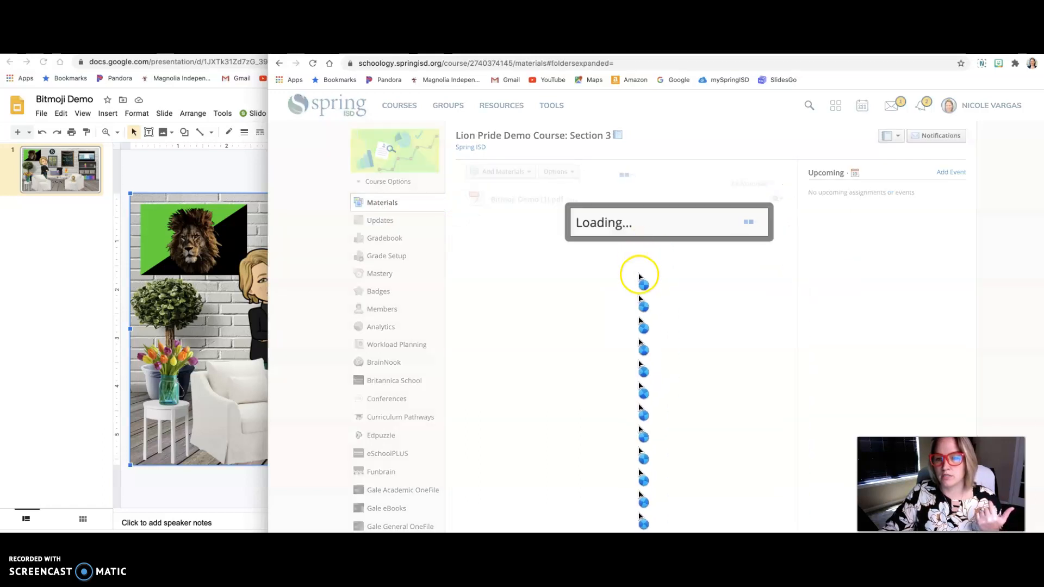
click(648, 256)
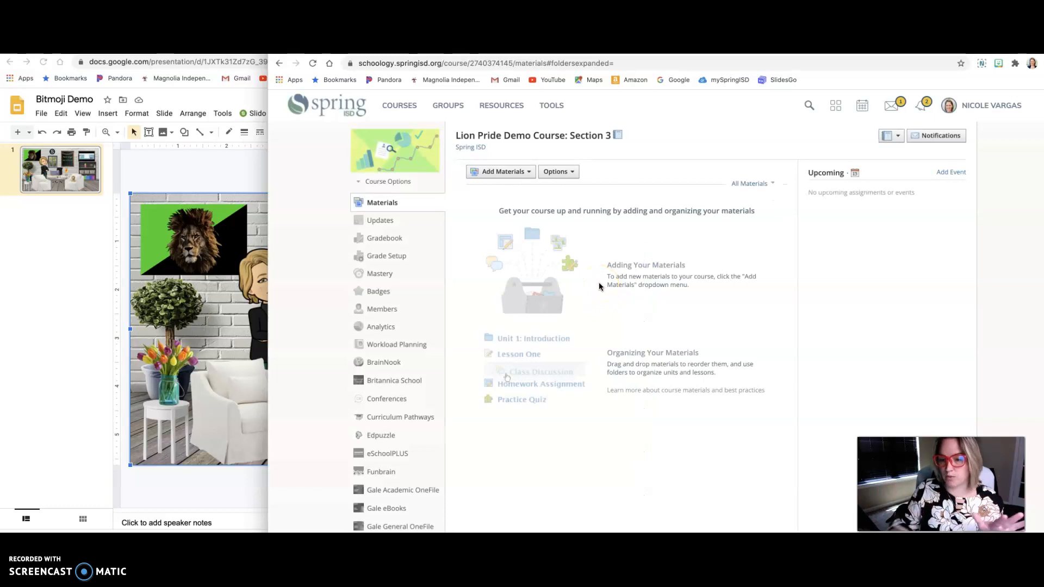
Step: Start a new link material in the course, using the copied Google Meet address as its URL
click(520, 172)
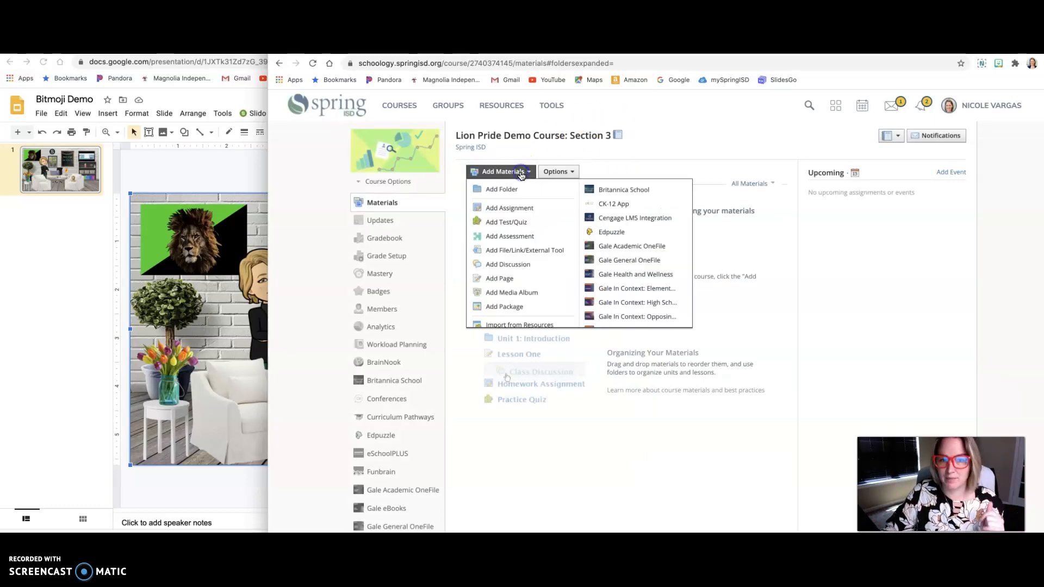
click(539, 250)
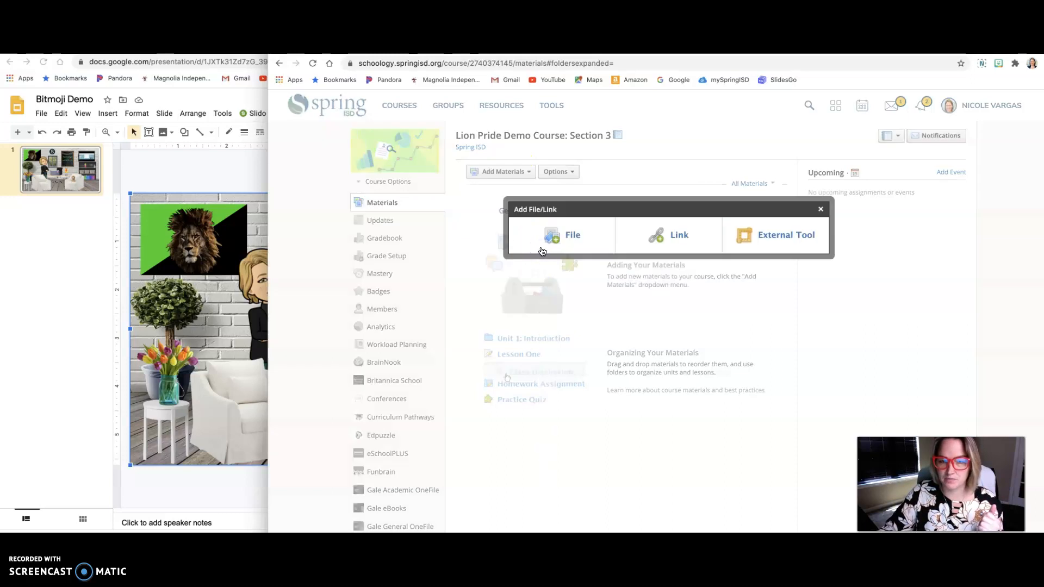
click(677, 237)
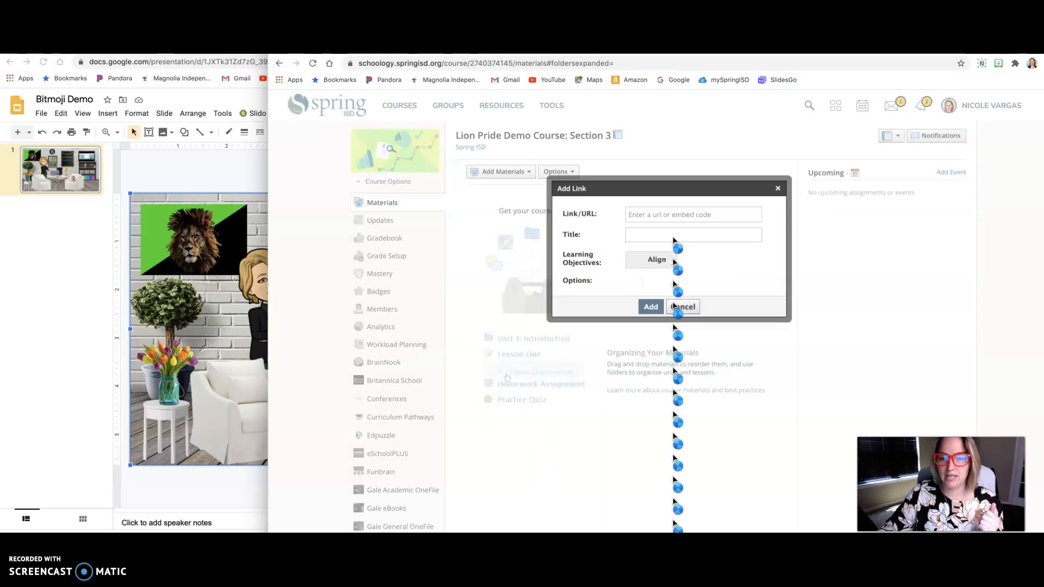
click(672, 213)
key(ctrl+v)
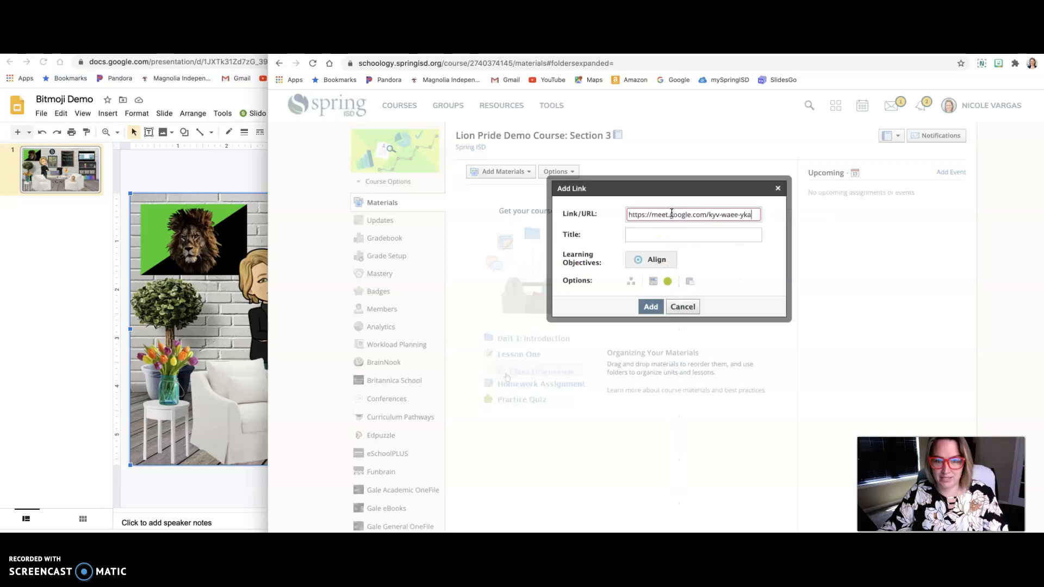
Step: Title the link "1st Period Google Meets" and add it to the course materials
click(664, 234)
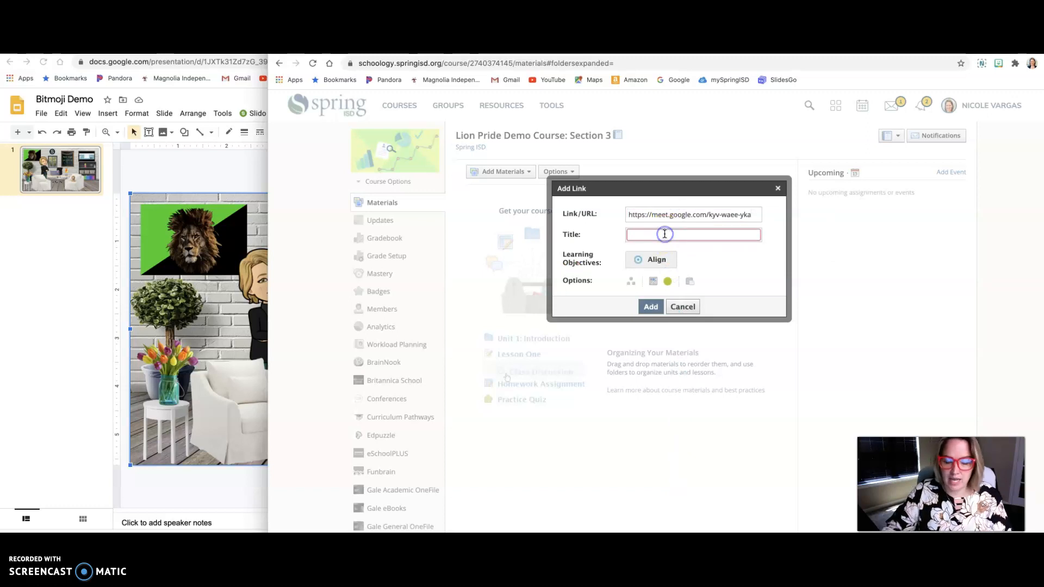
text(1st P)
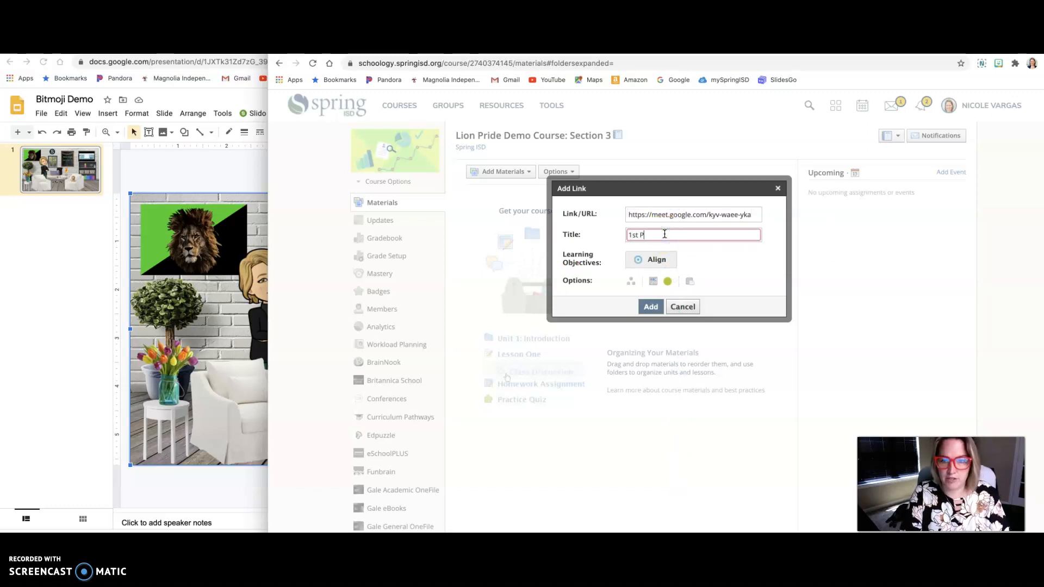
text(eriod Google Meets)
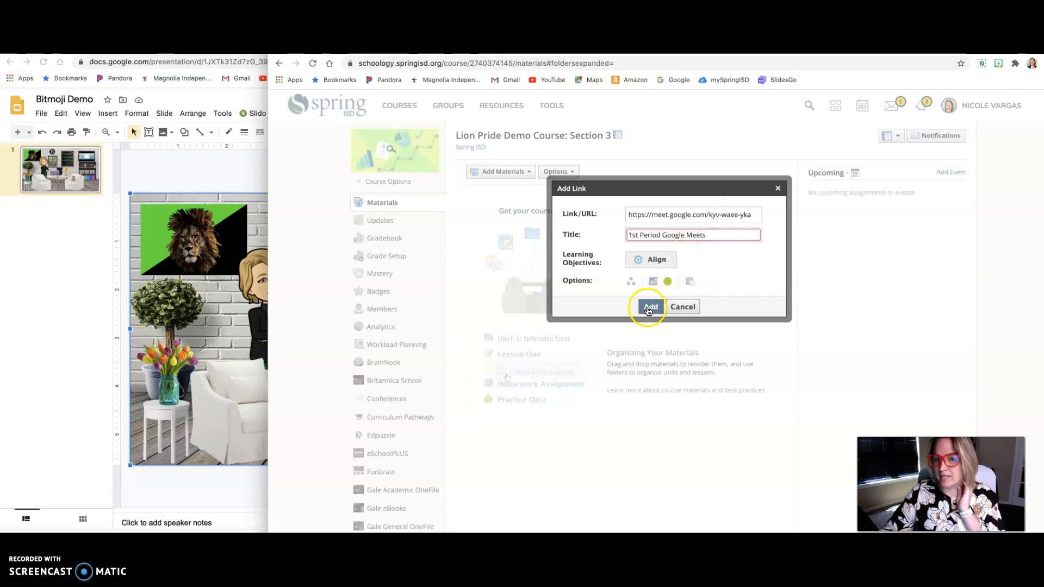
click(650, 307)
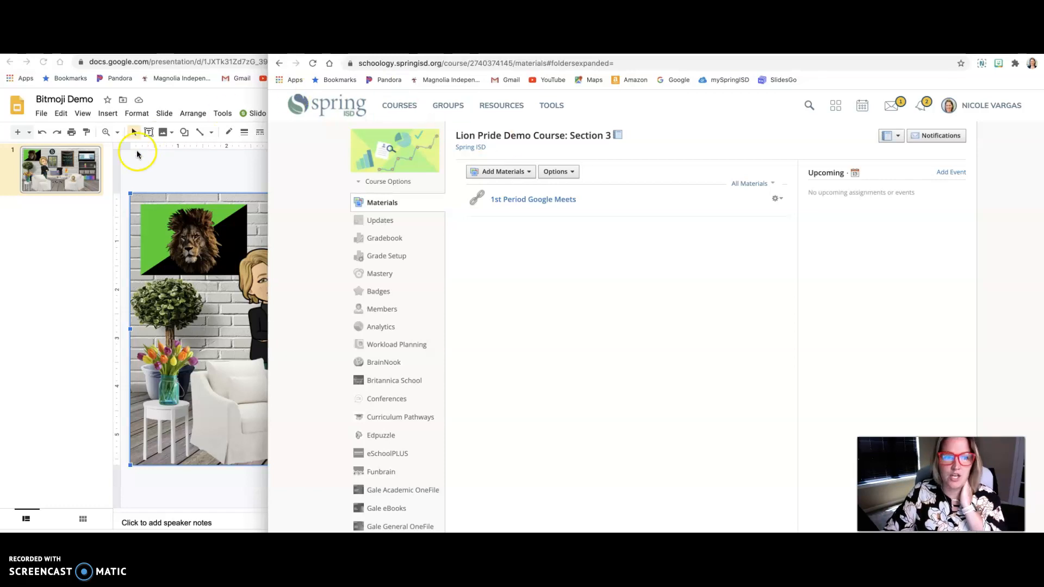
Step: Switch to the Bitmoji Demo presentation in Google Slides and inspect the video and the links on the lion, Cubs logo, window, Bitmoji and lava lamp
click(89, 222)
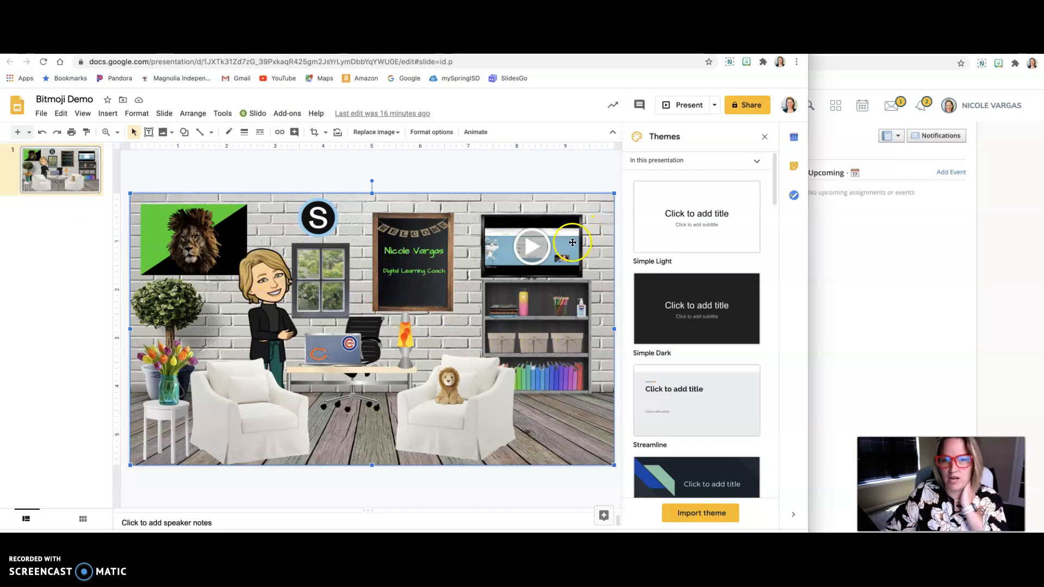
click(572, 243)
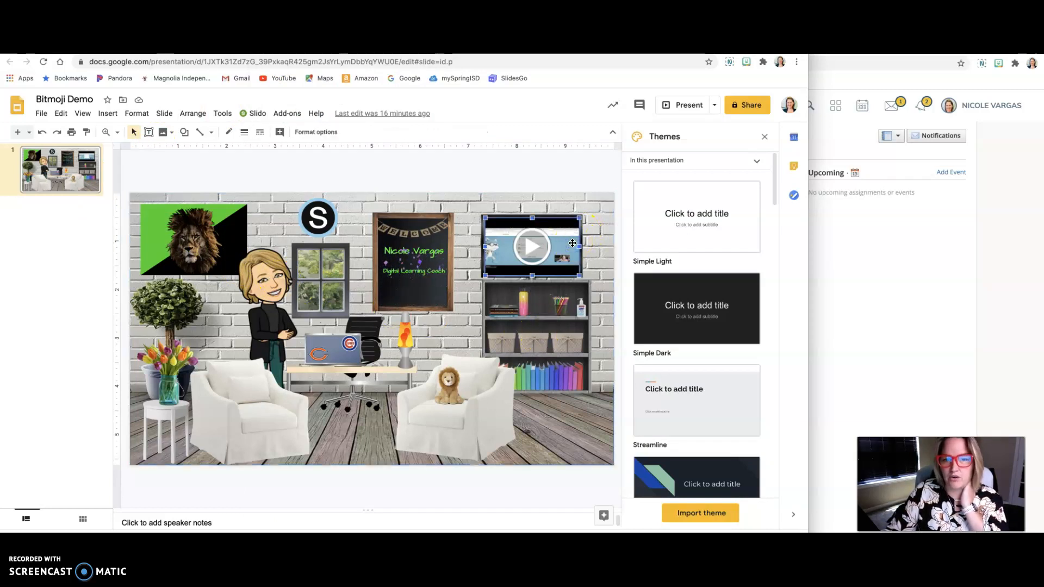
click(456, 375)
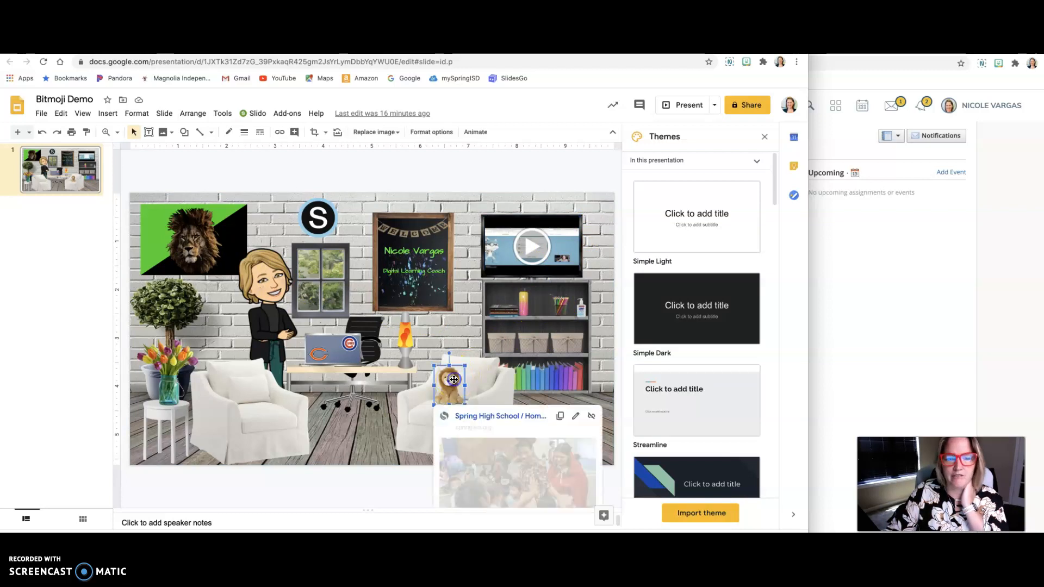
click(350, 342)
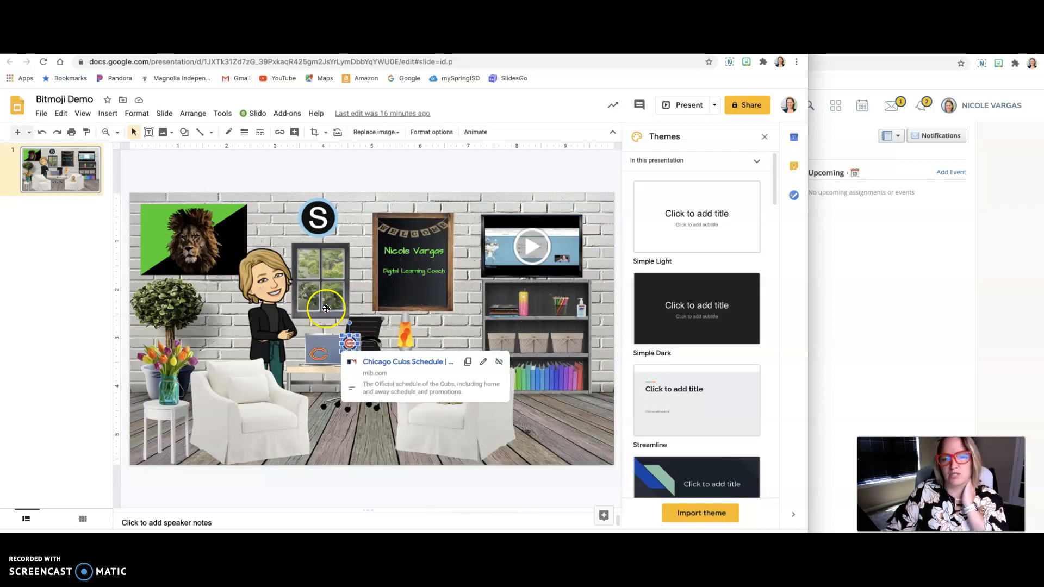
click(331, 304)
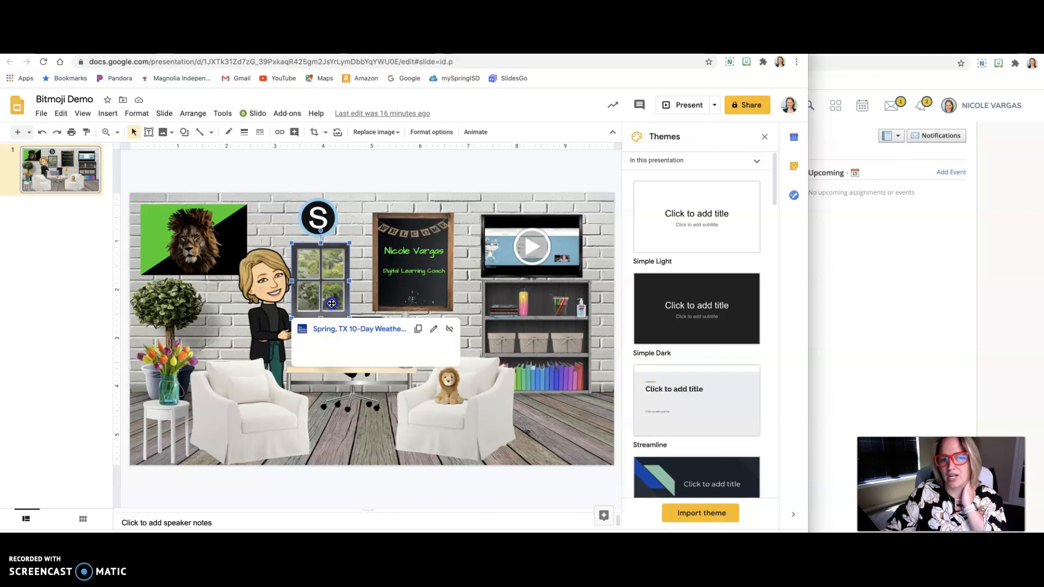
click(263, 301)
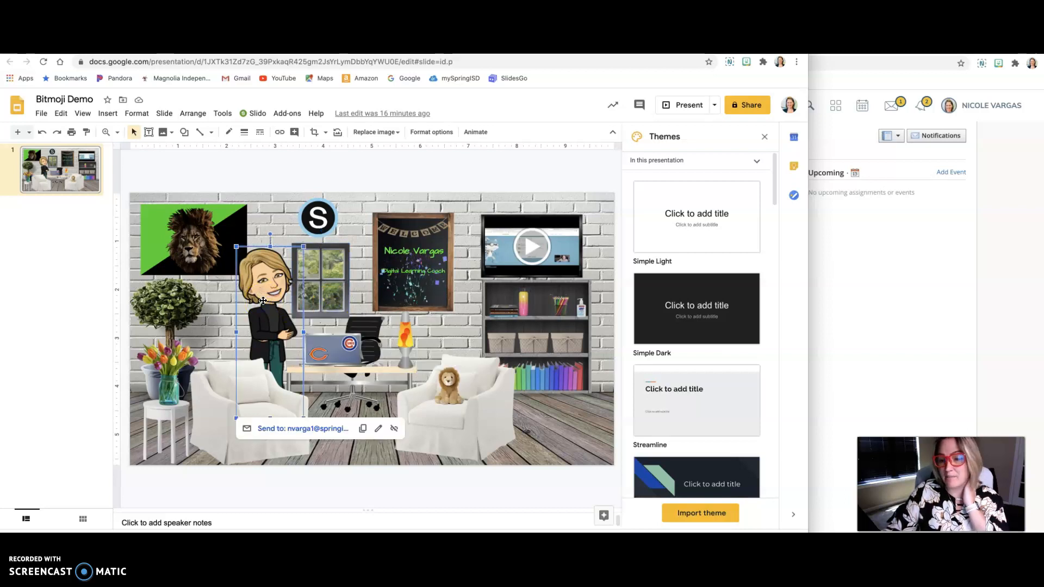
click(264, 297)
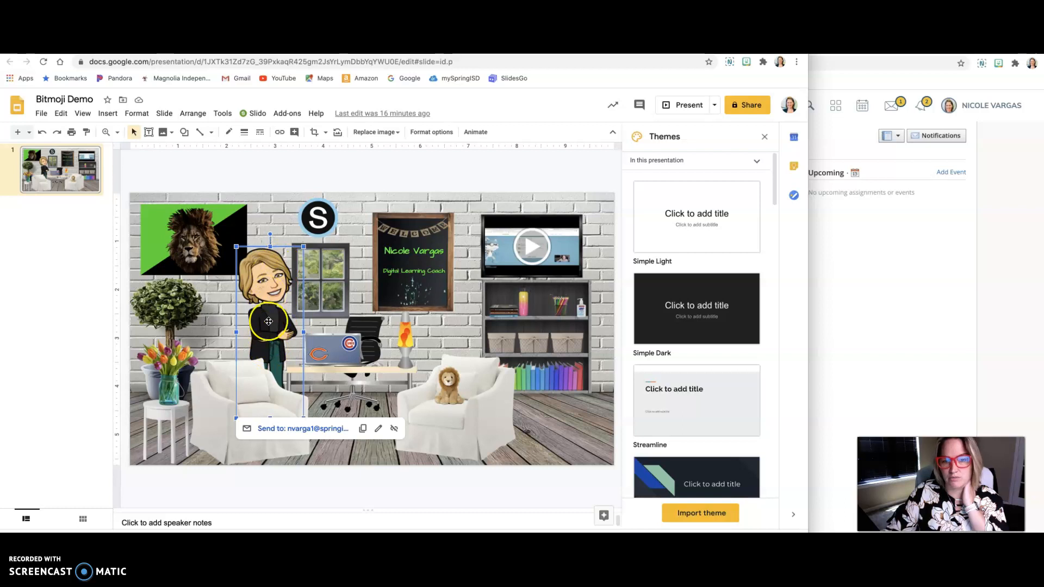
click(403, 335)
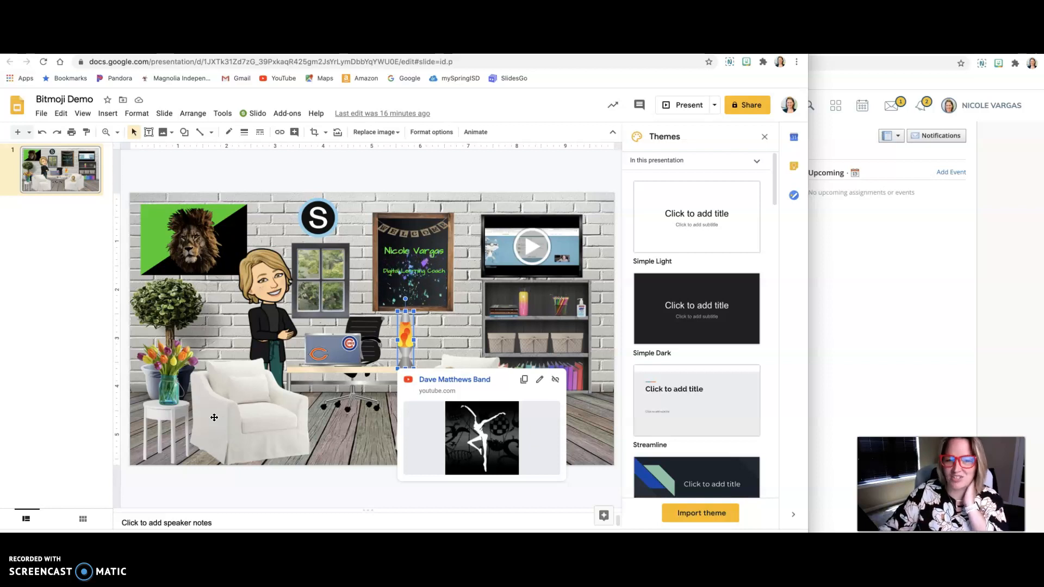
click(278, 231)
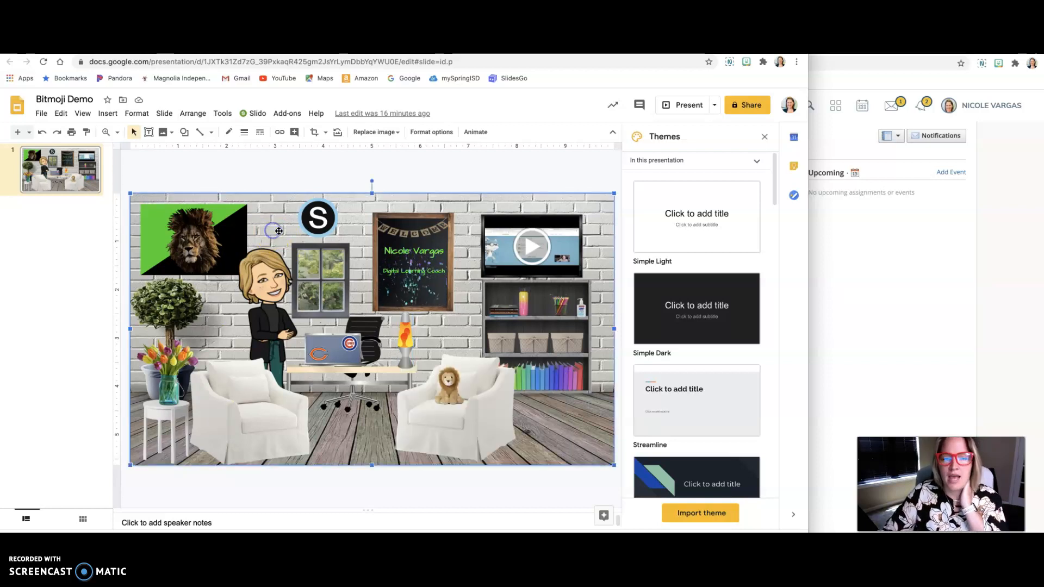
Step: Download the Bitmoji Demo presentation as a PDF document
click(41, 114)
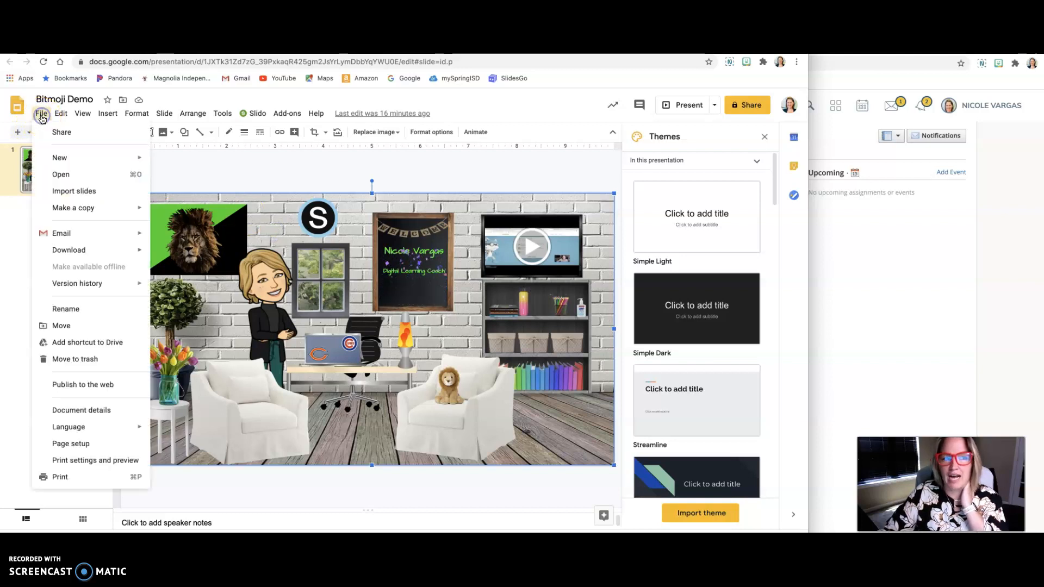
mouse_move(147, 251)
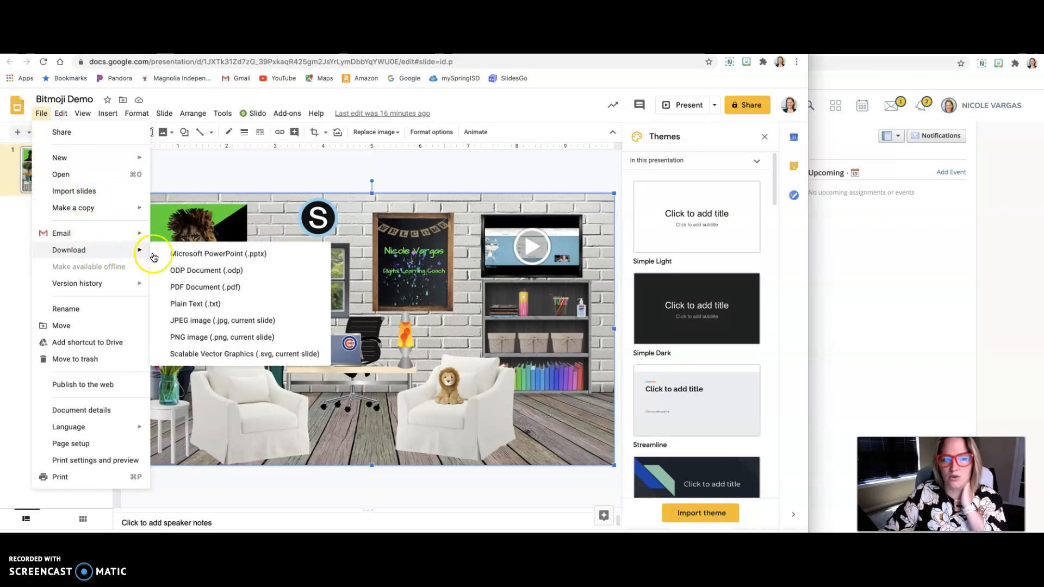
click(195, 291)
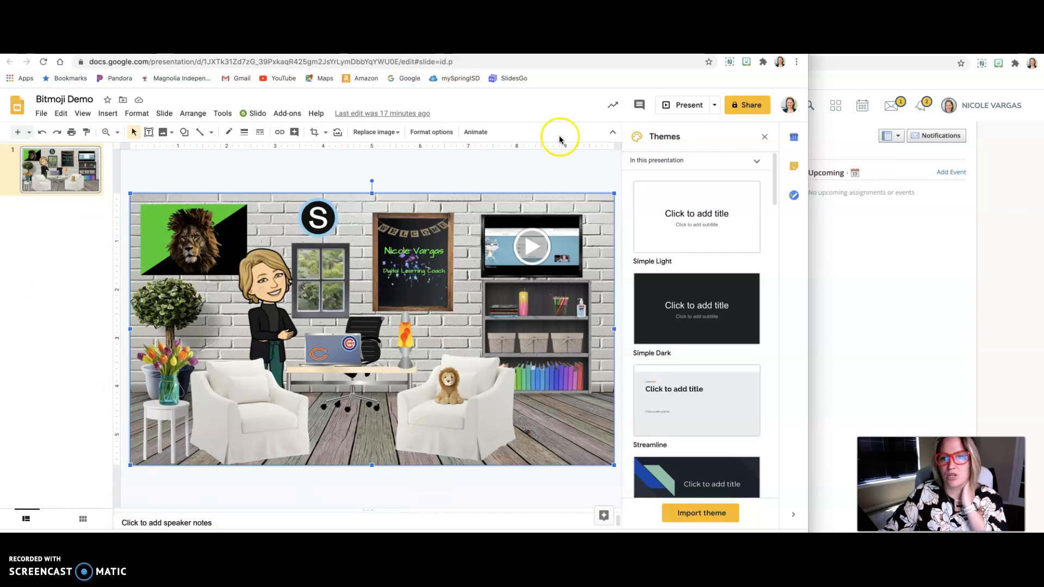
Step: Switch to the Schoology course and add Bitmoji Demo (2).pdf from Downloads as a file material, opening the copy-to-courses list before adding
click(874, 241)
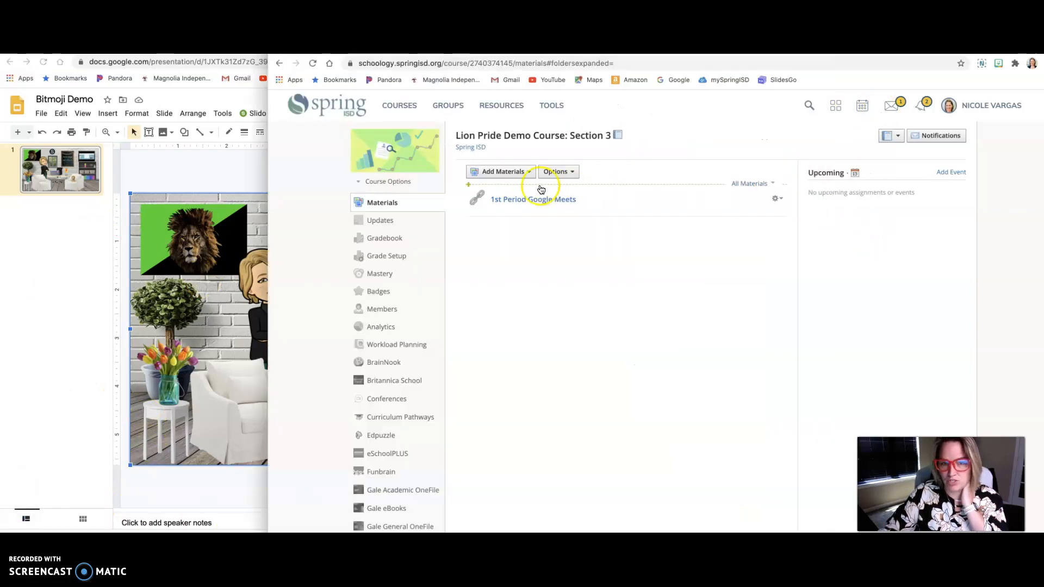
click(502, 173)
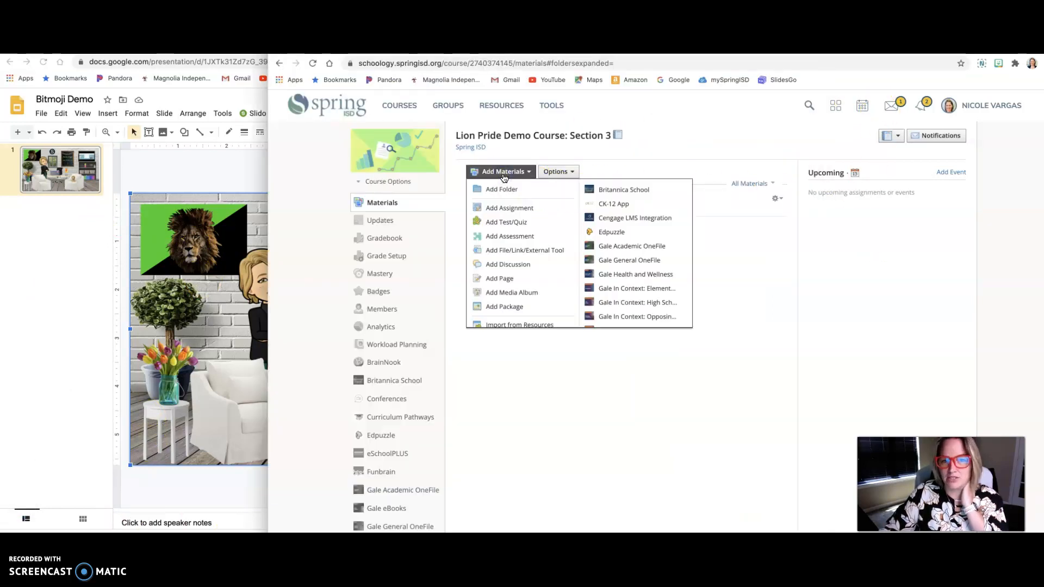
click(512, 234)
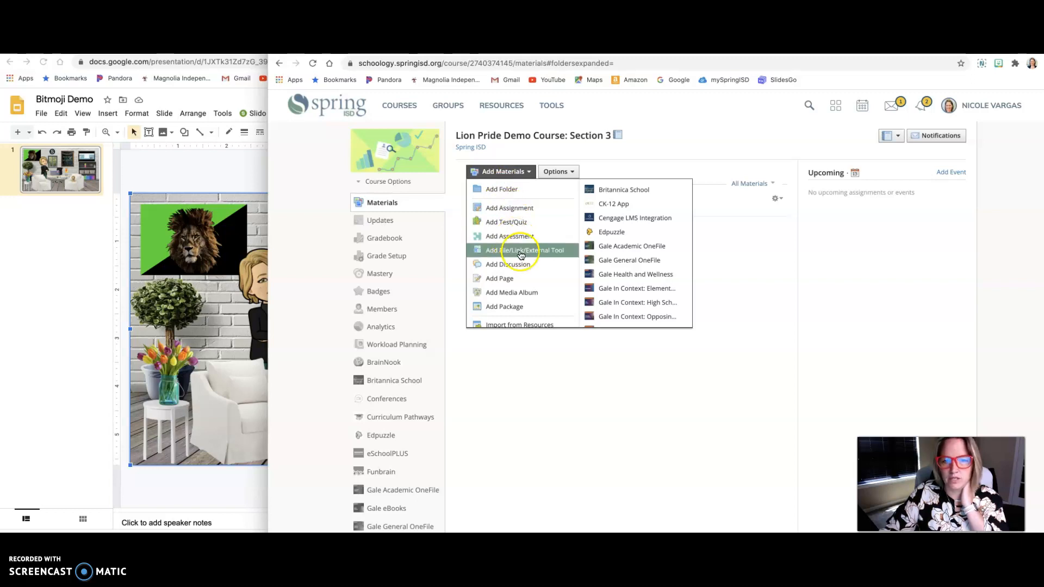
click(511, 254)
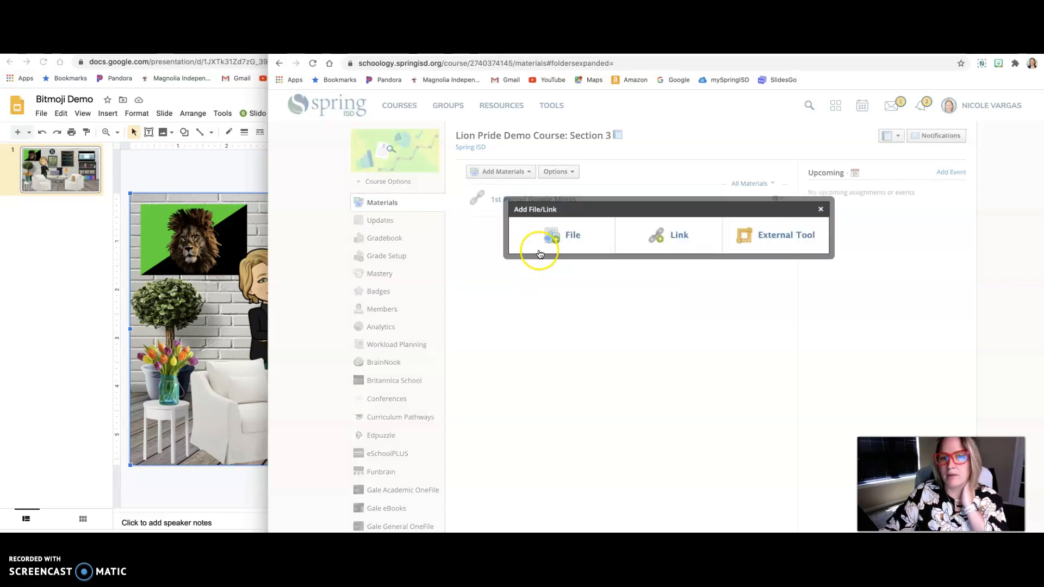
click(571, 238)
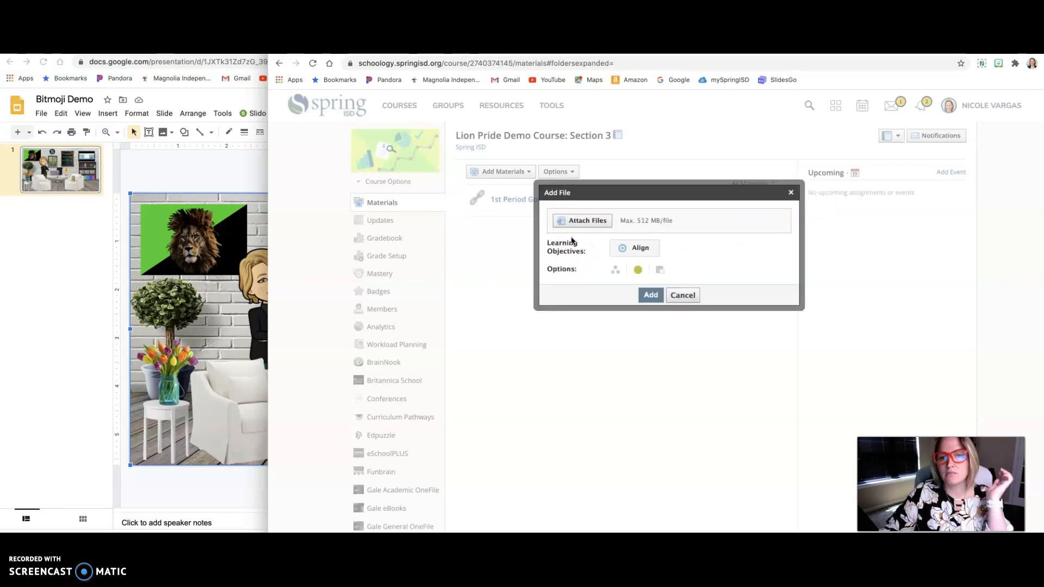
click(587, 222)
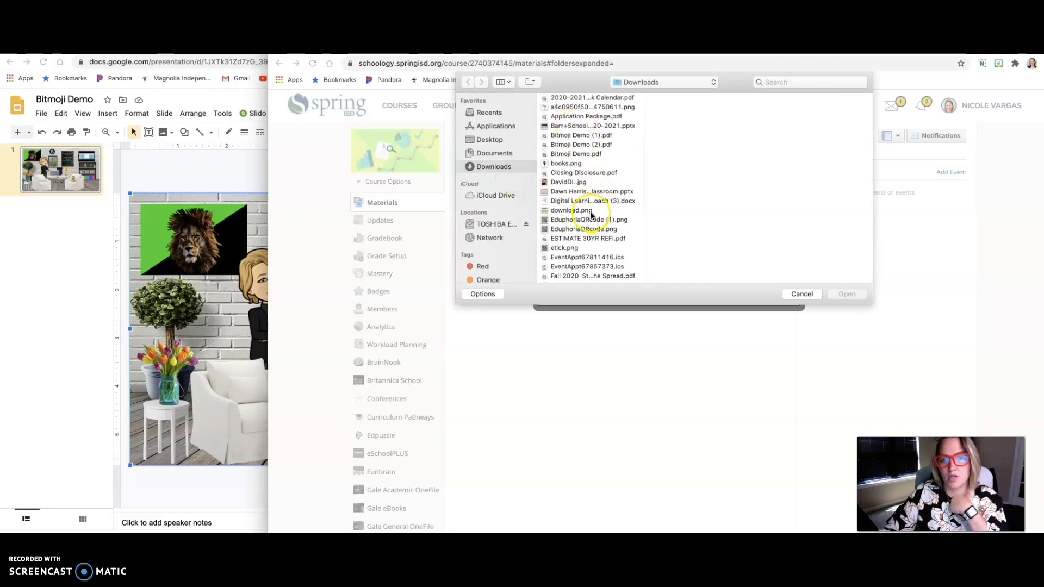
click(594, 144)
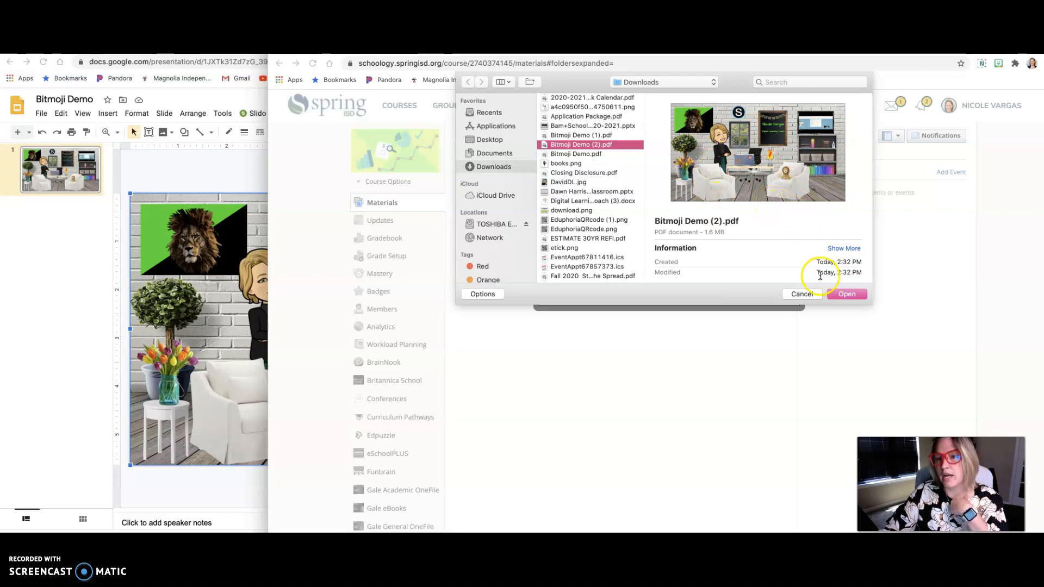
click(846, 295)
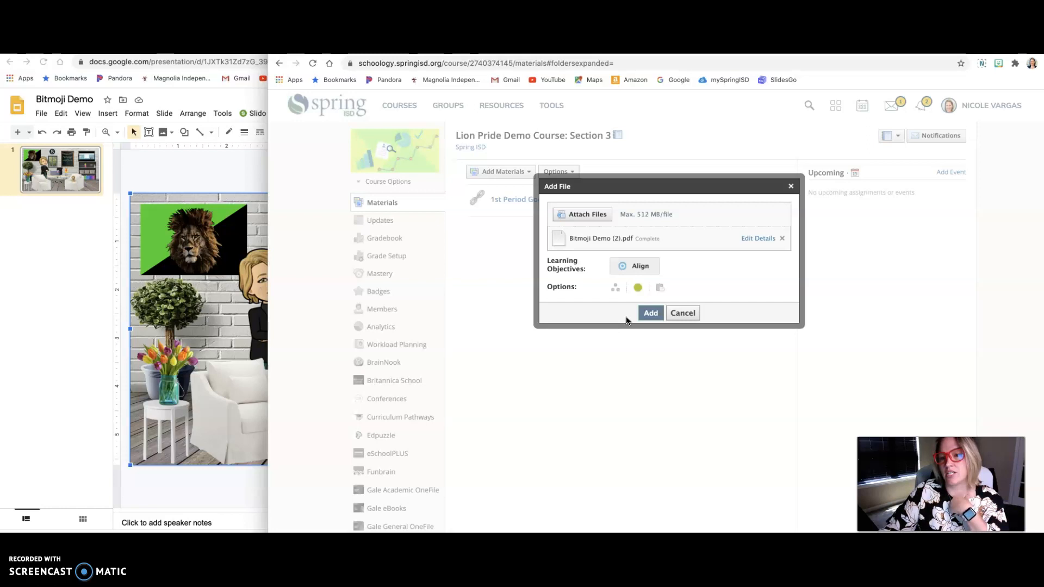
click(660, 289)
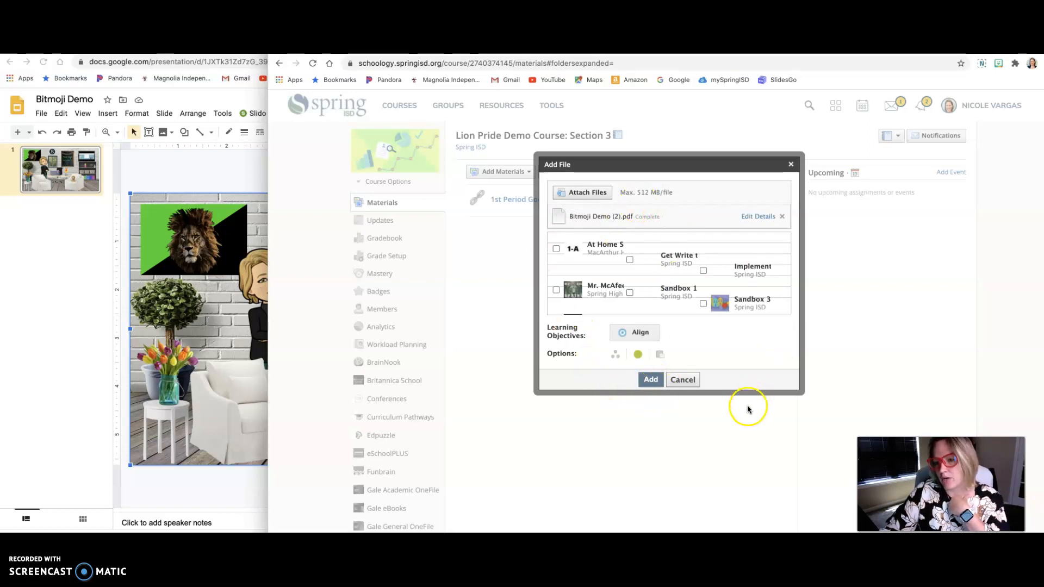
click(650, 380)
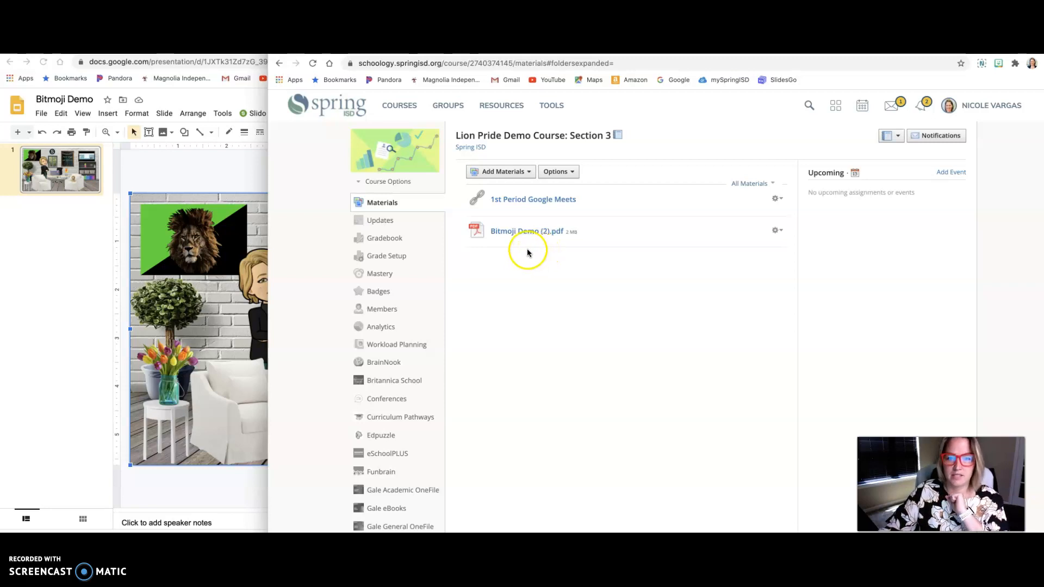
Step: Start another file material in the course and browse the computer for a file to attach
click(517, 174)
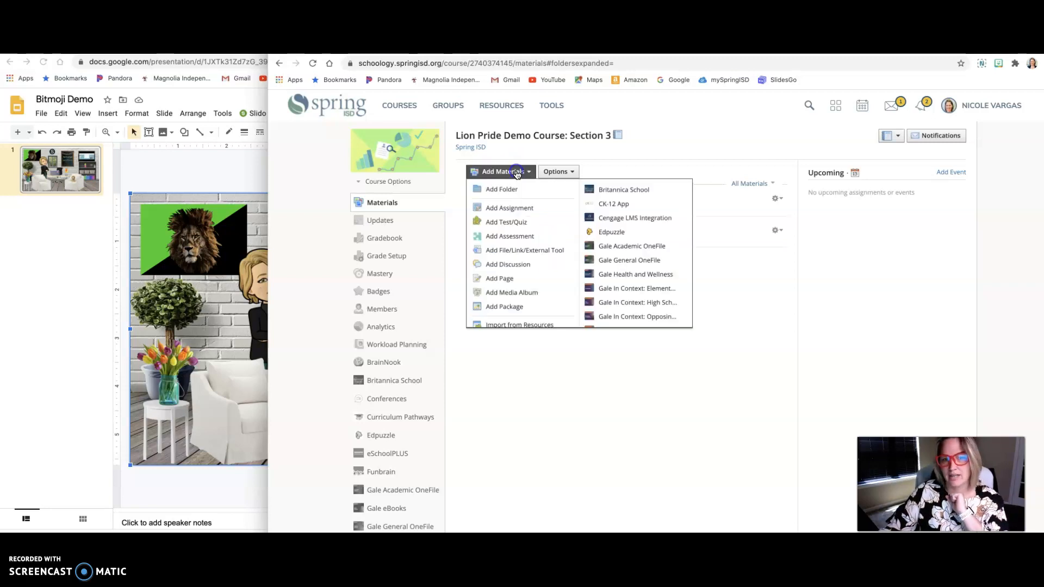
click(519, 250)
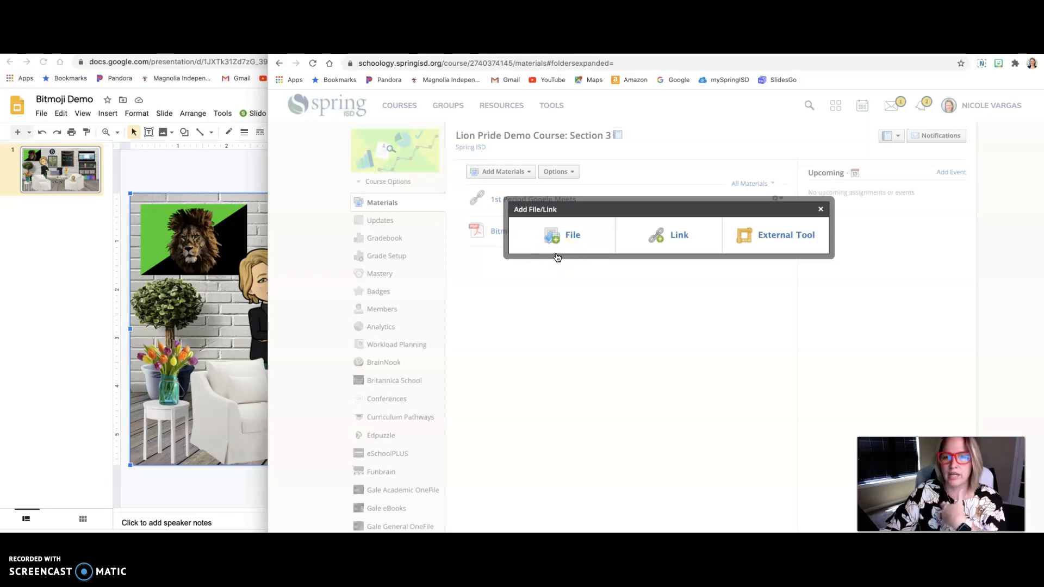
click(568, 234)
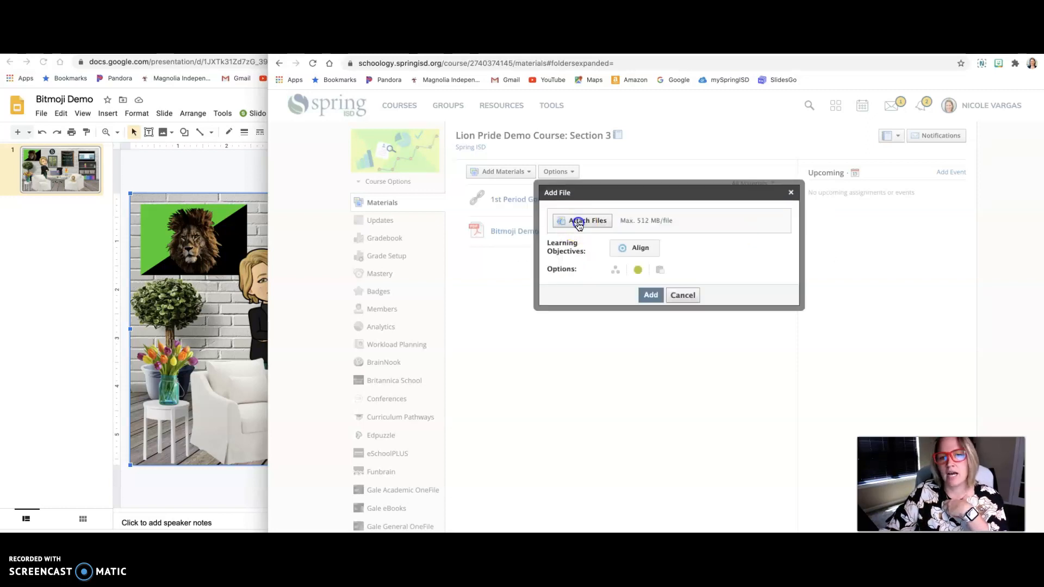
click(577, 222)
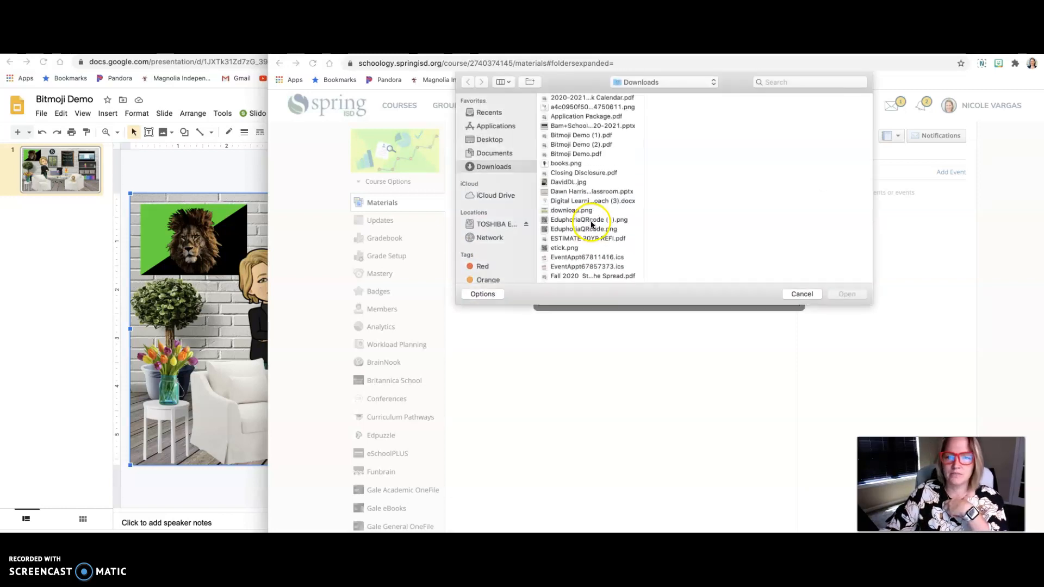
Step: Look through the Downloads, Documents and Desktop folders for a Word document, and search the Mac for ".doc"
scroll(597, 201, down, 15)
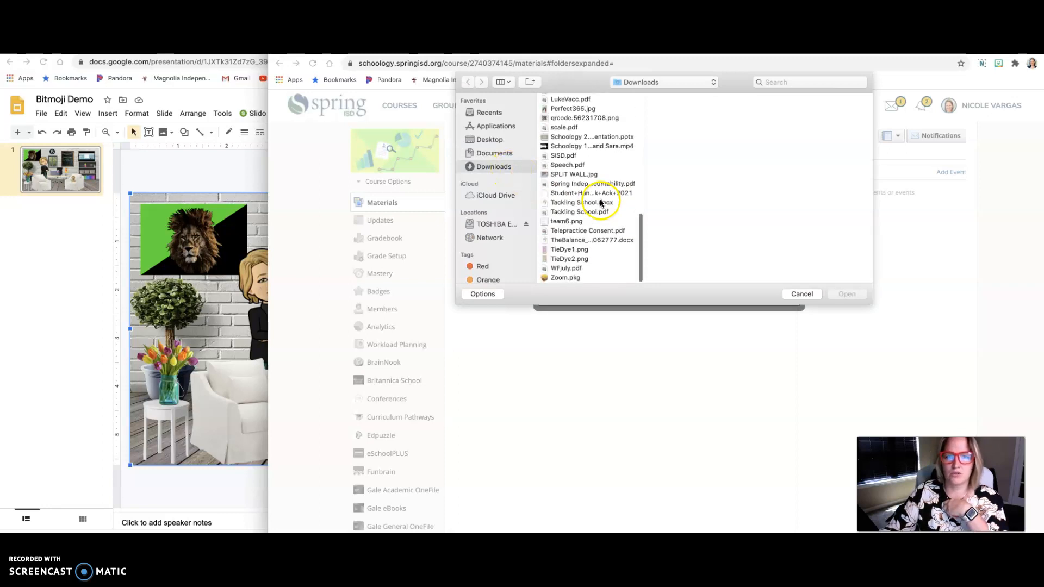
scroll(624, 256, up, 5)
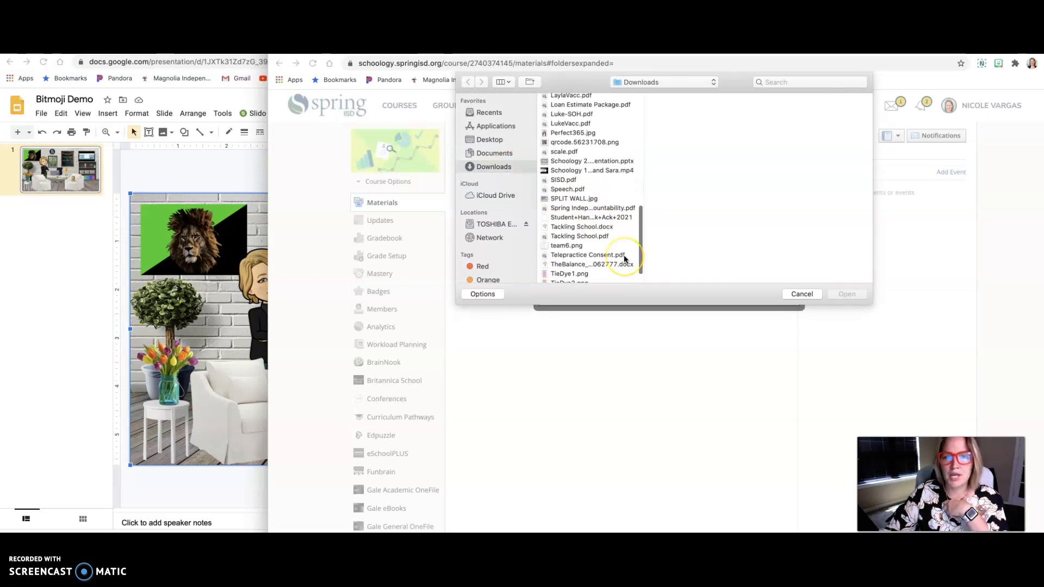
scroll(624, 258, up, 10)
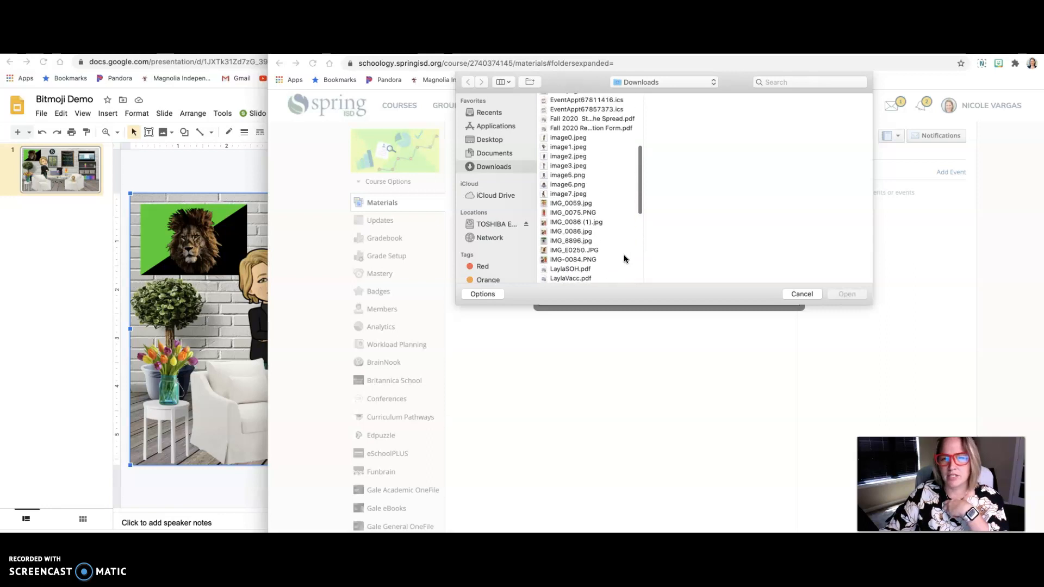
scroll(624, 258, up, 5)
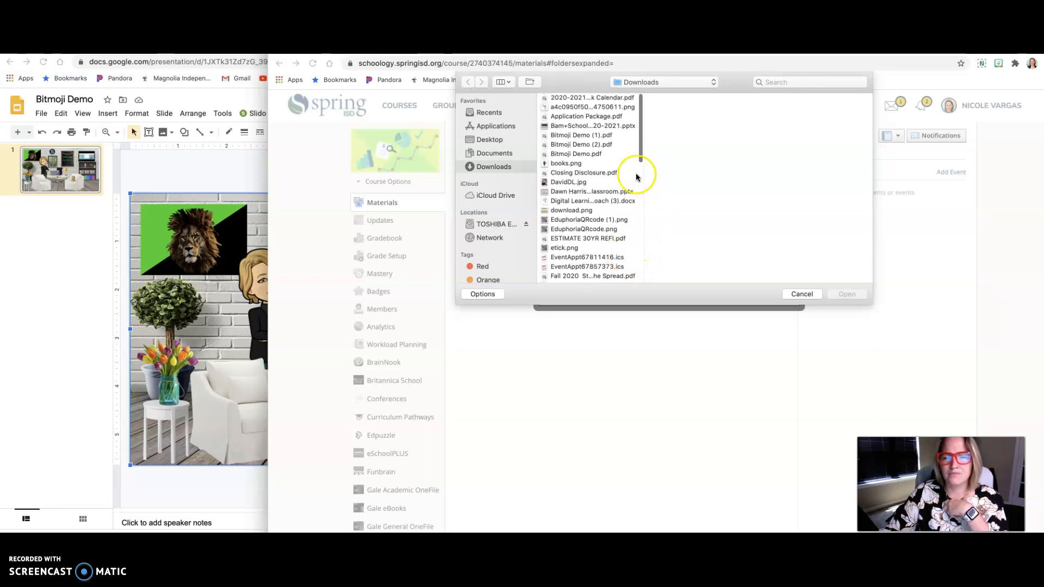
scroll(597, 144, down, 15)
click(504, 156)
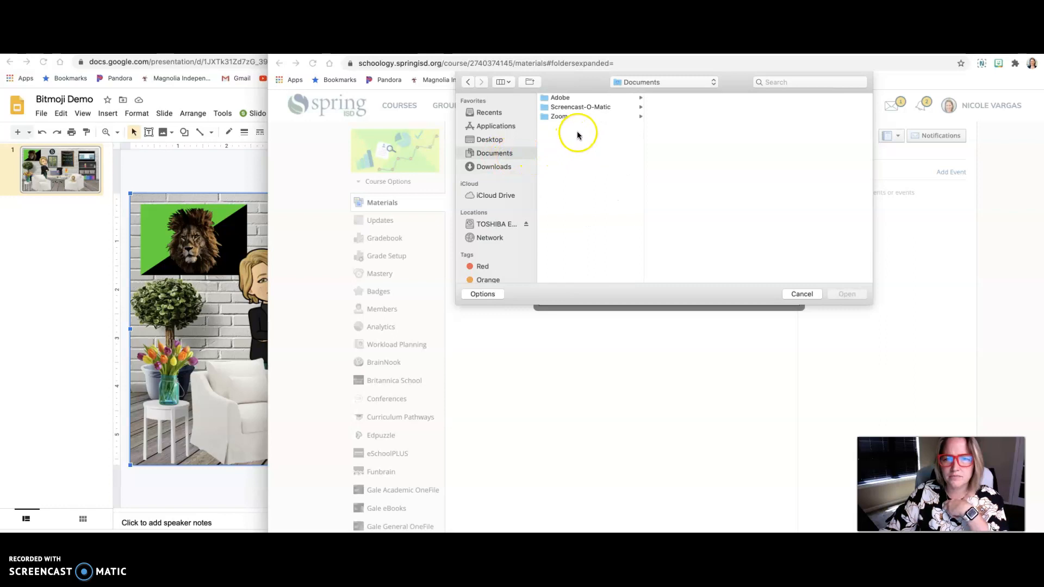
click(639, 99)
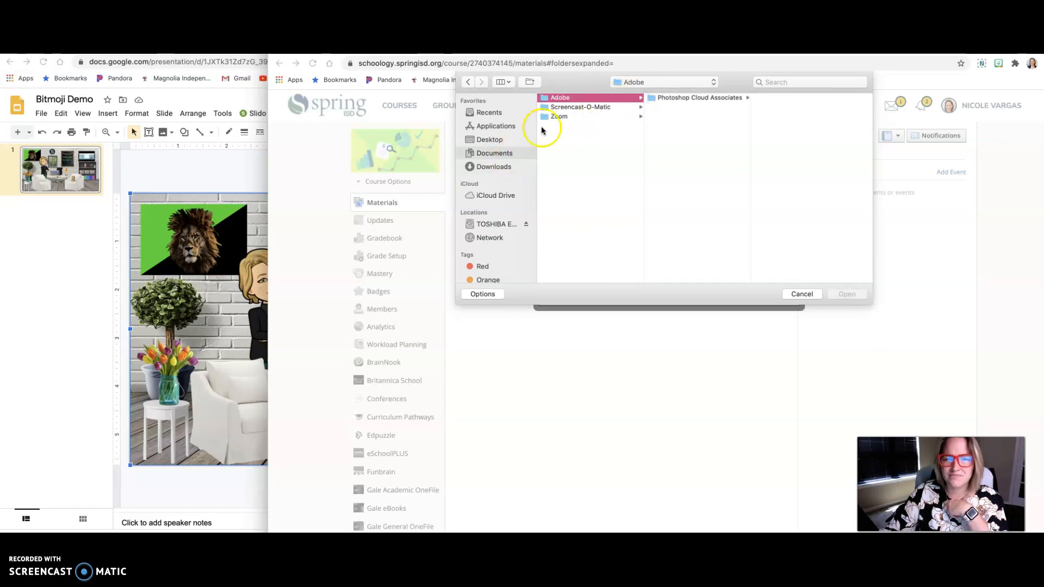
click(492, 140)
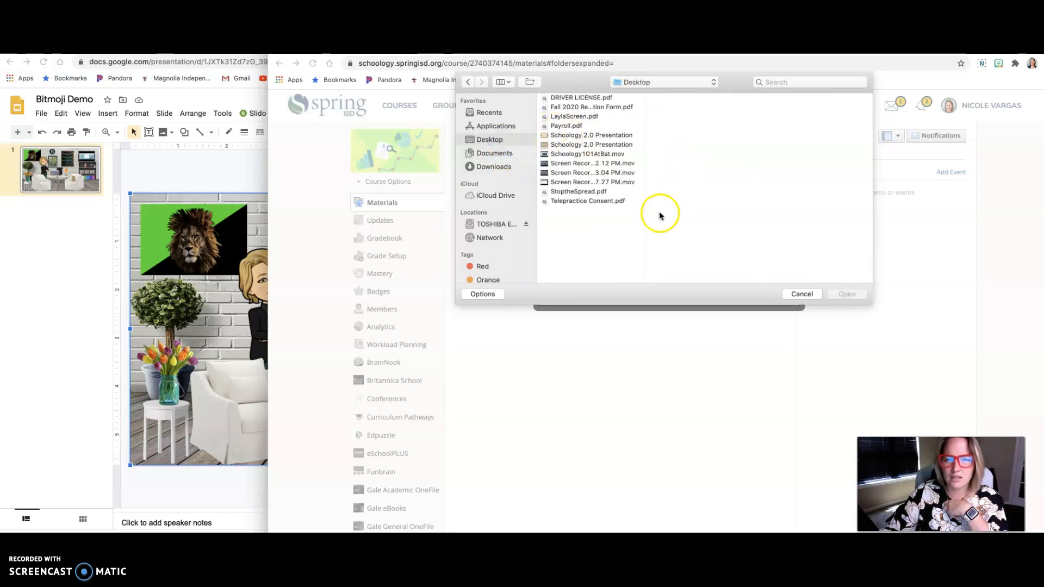
click(800, 82)
text(.doc)
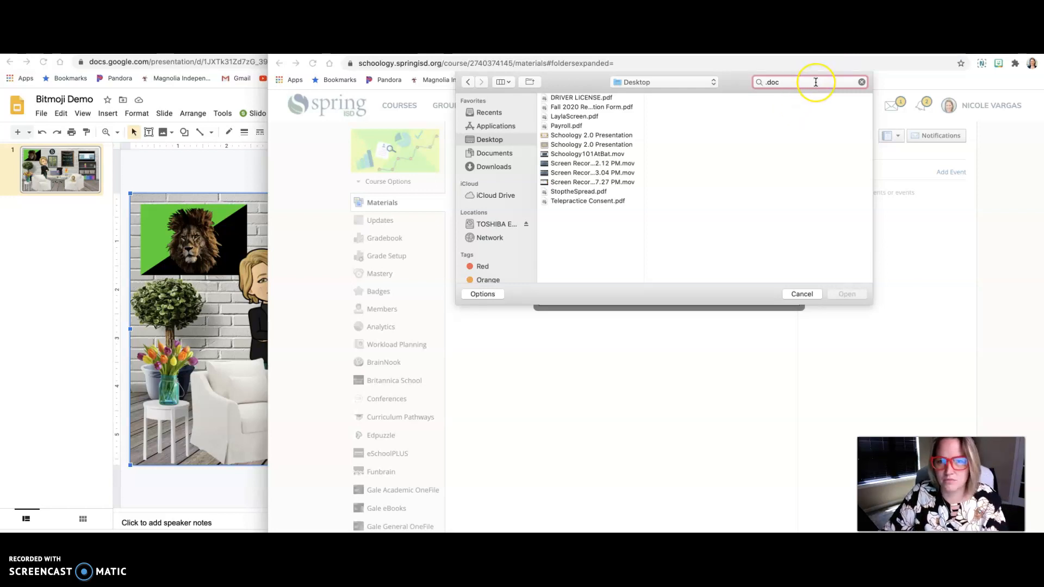
key(Return)
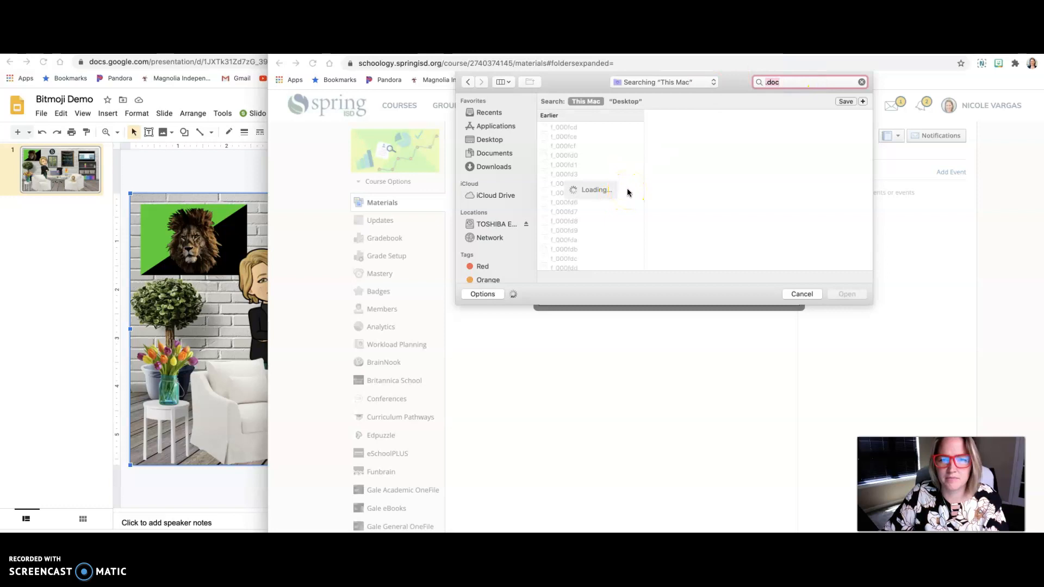
click(490, 141)
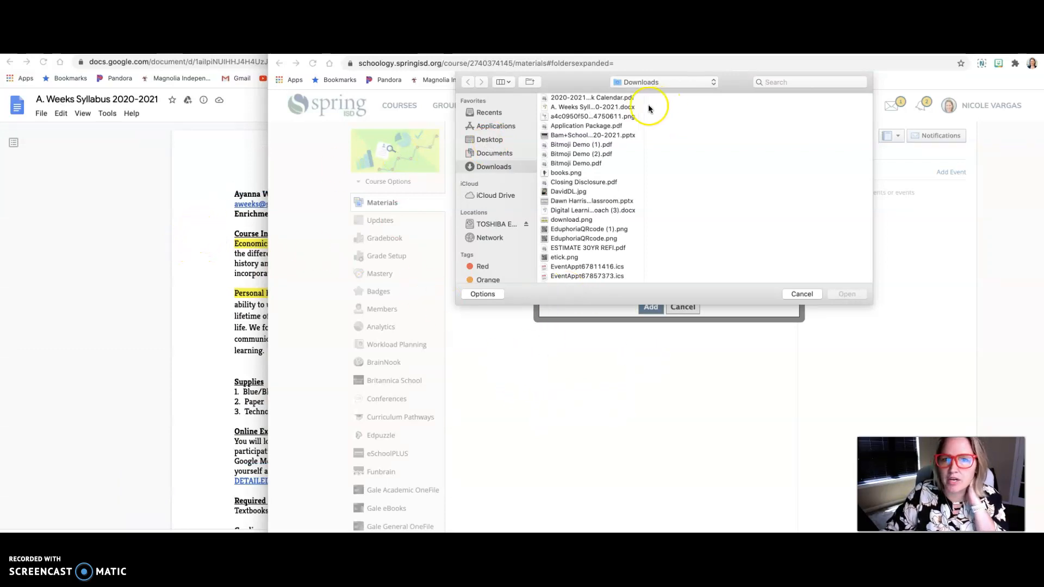
Step: Attach the teacher's 2020-2021 syllabus Word document from Downloads and add it to the course materials
click(596, 107)
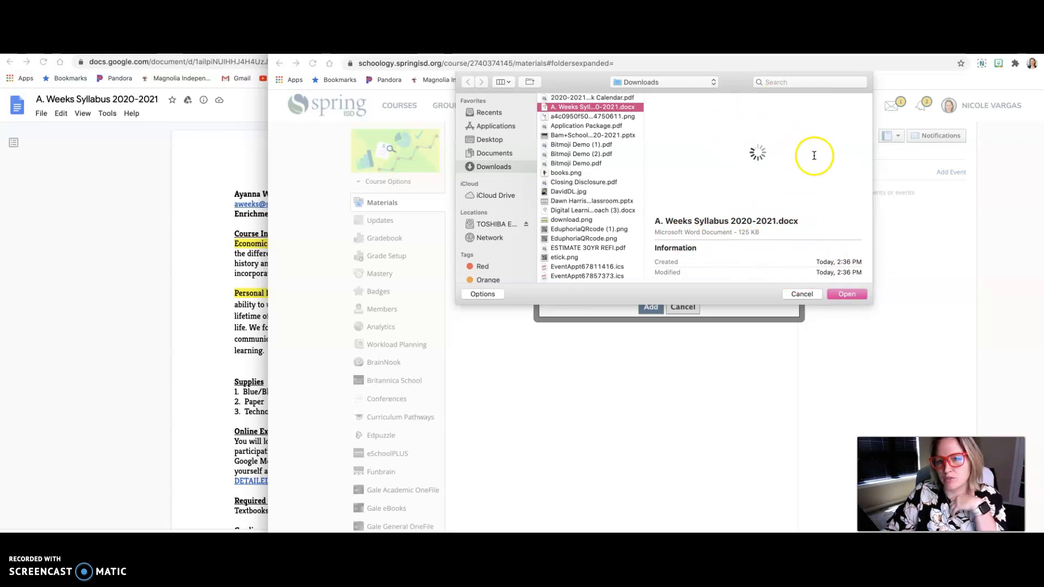
click(838, 293)
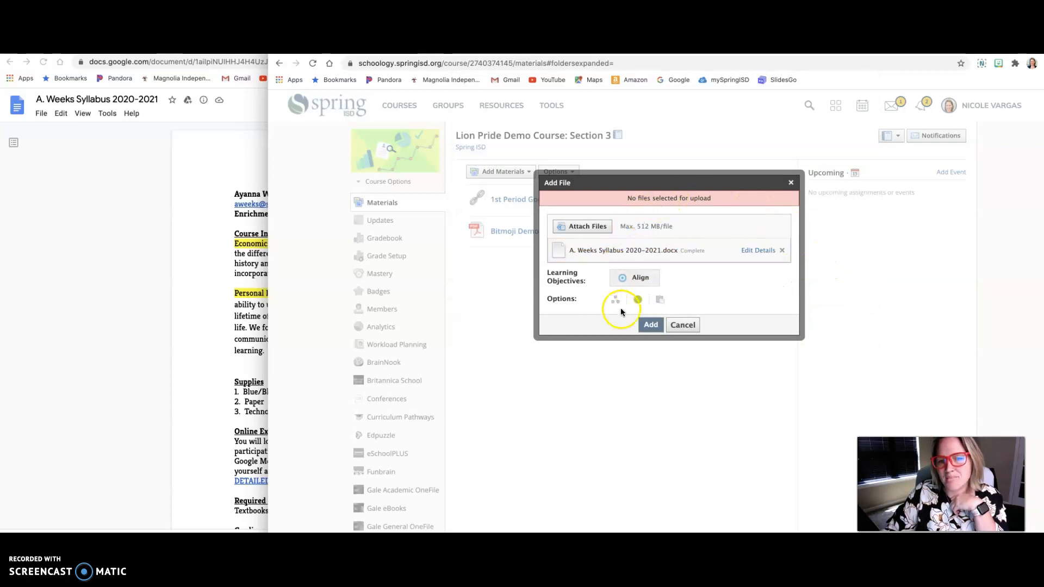
click(649, 325)
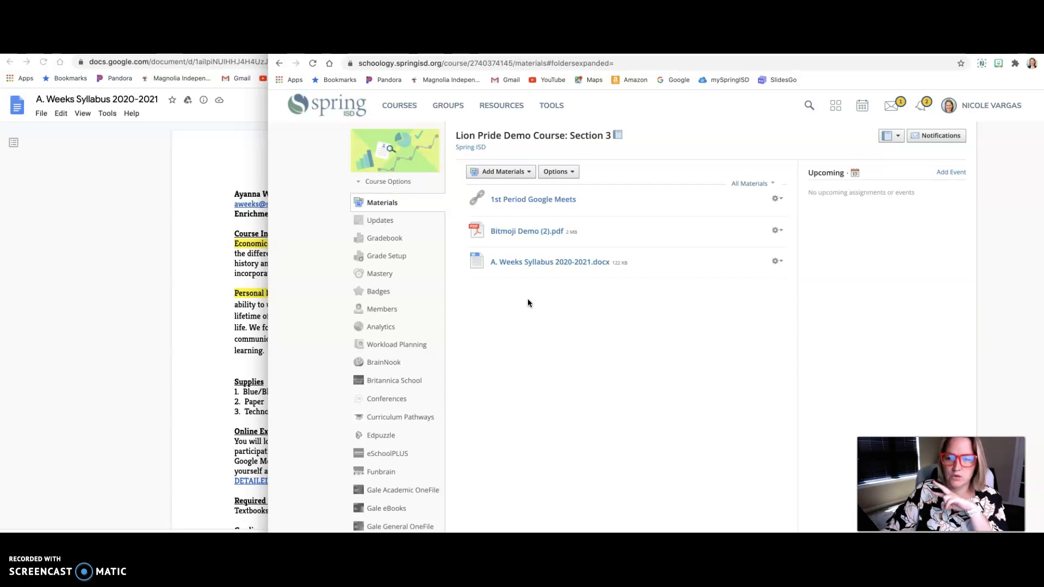
Step: Start a new folder in the course materials, title it "Unit One" and make its color purple
drag(516, 262, 517, 187)
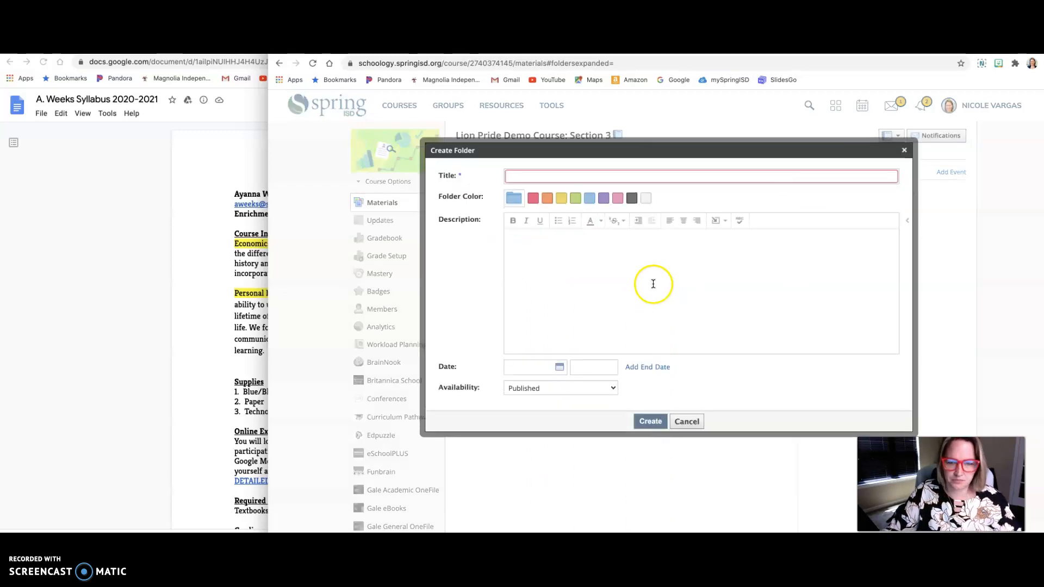
text(Unit One)
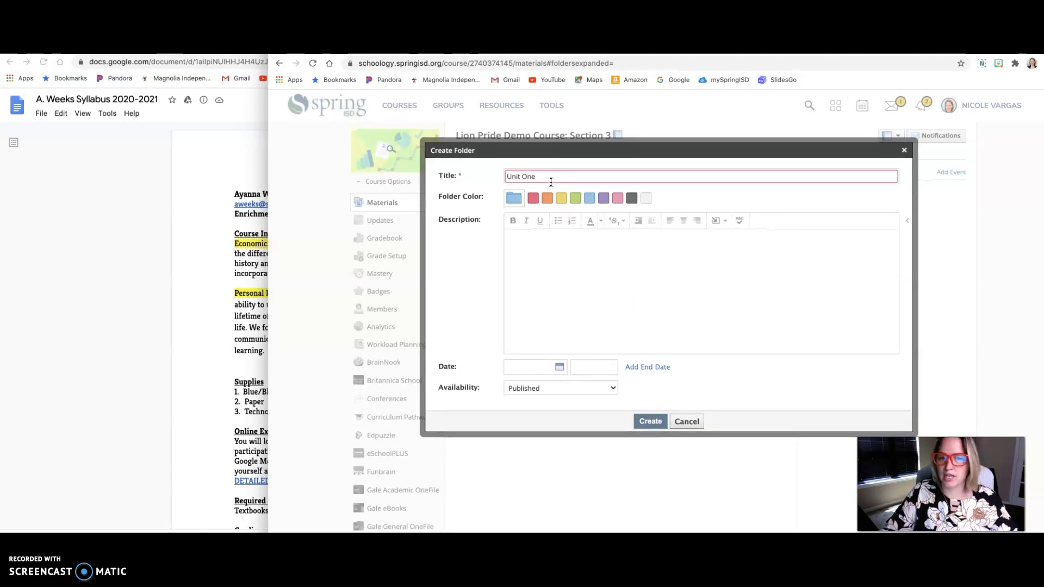
click(622, 200)
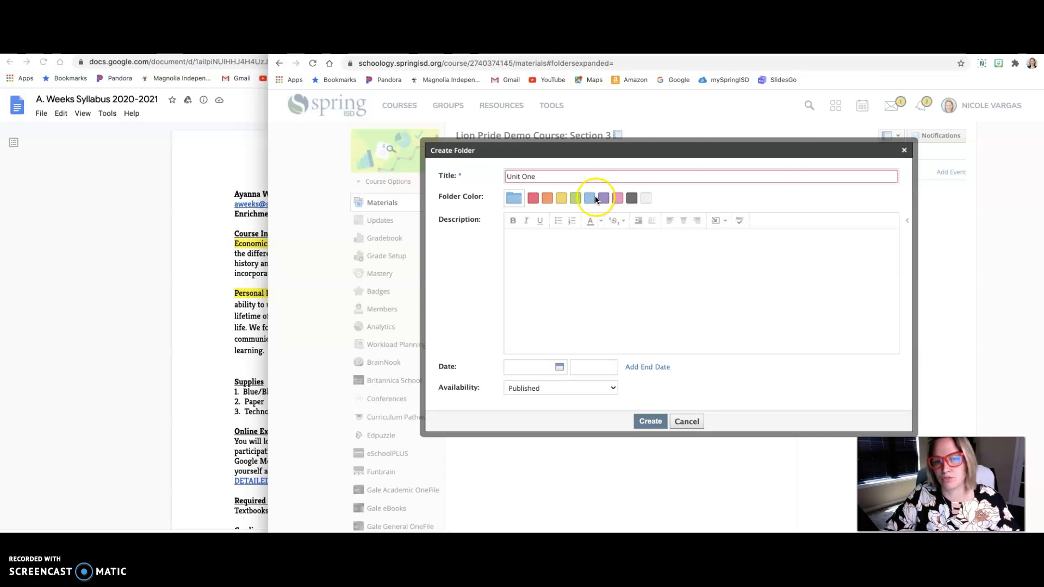
click(603, 199)
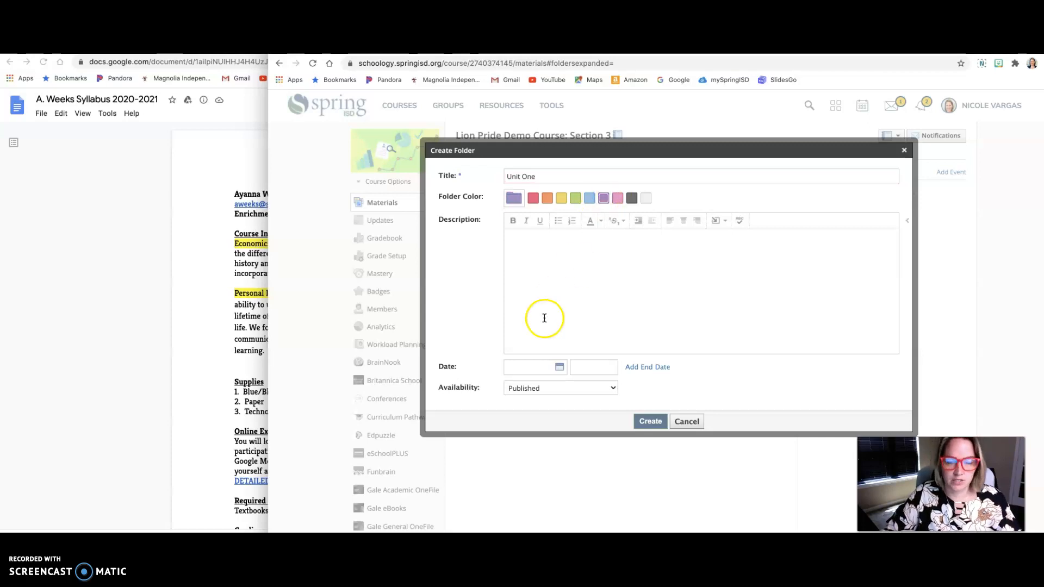
Step: Enter the folder description "Unit One will cover..." and view the content types that can be inserted into it
click(541, 245)
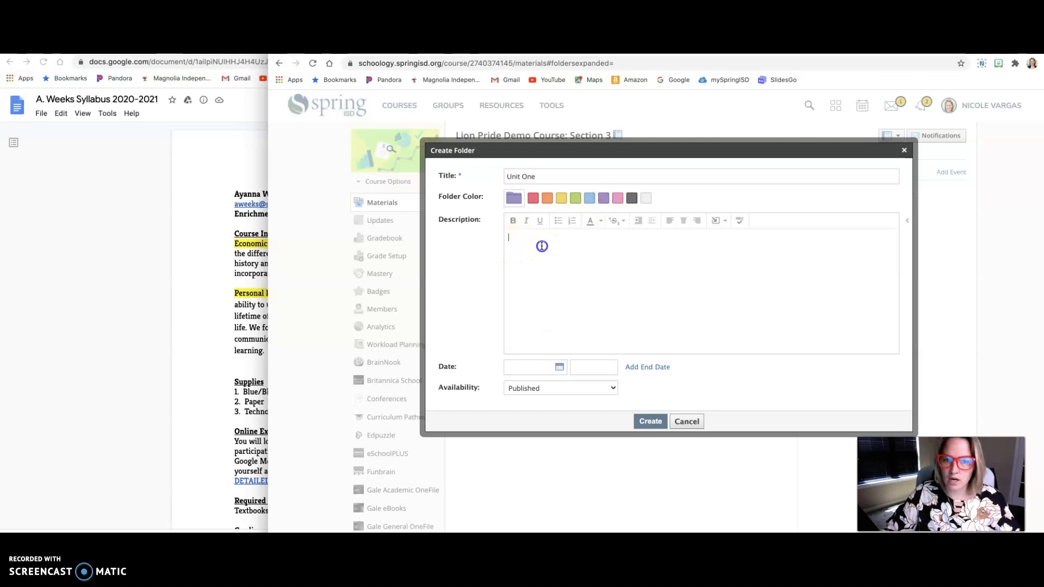
text(Unit One will cover...)
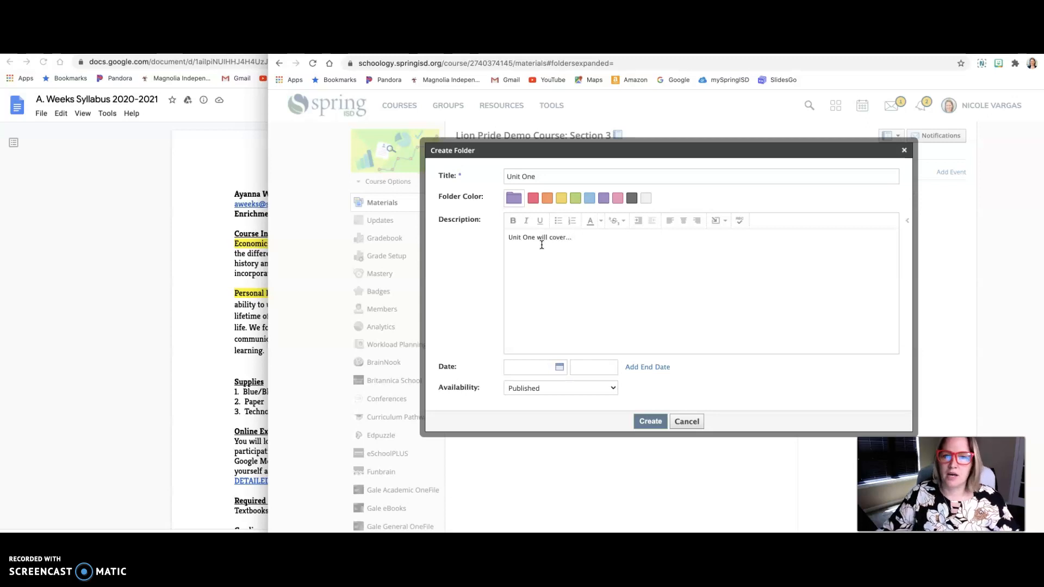
click(722, 221)
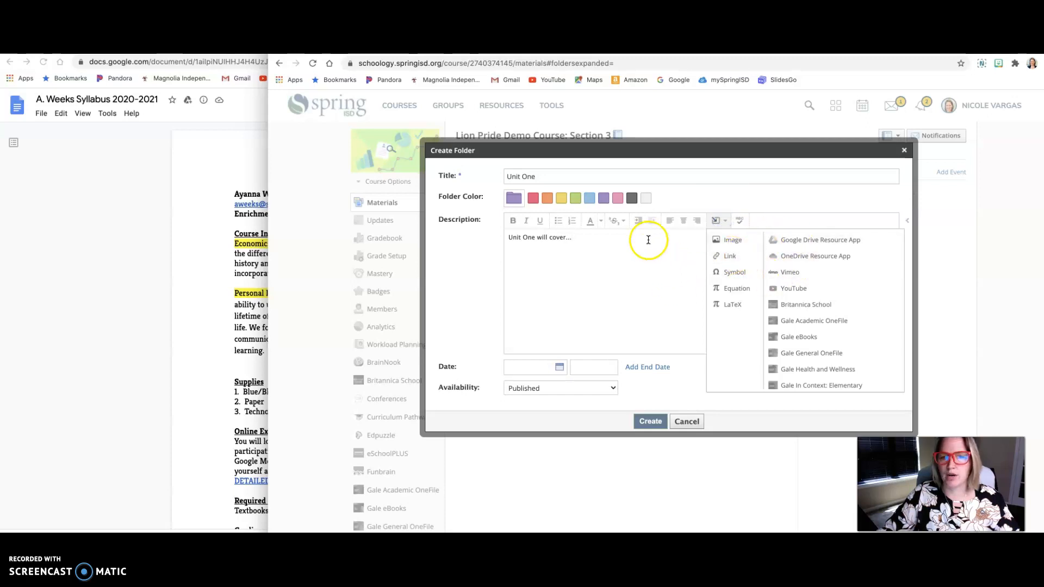
click(648, 240)
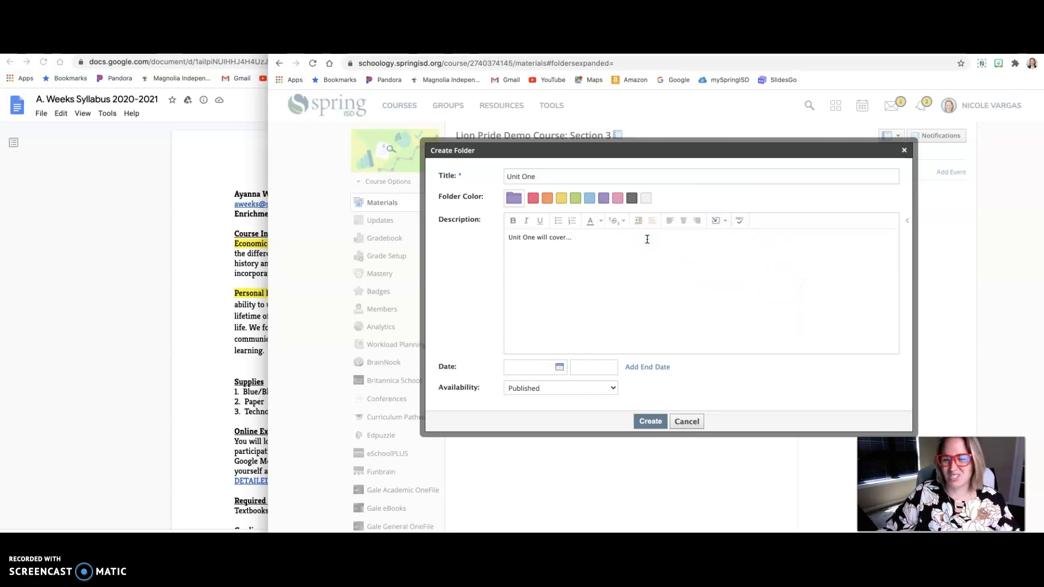
Step: Keep the Unit One folder's availability as Published and create the folder in the course materials
click(612, 390)
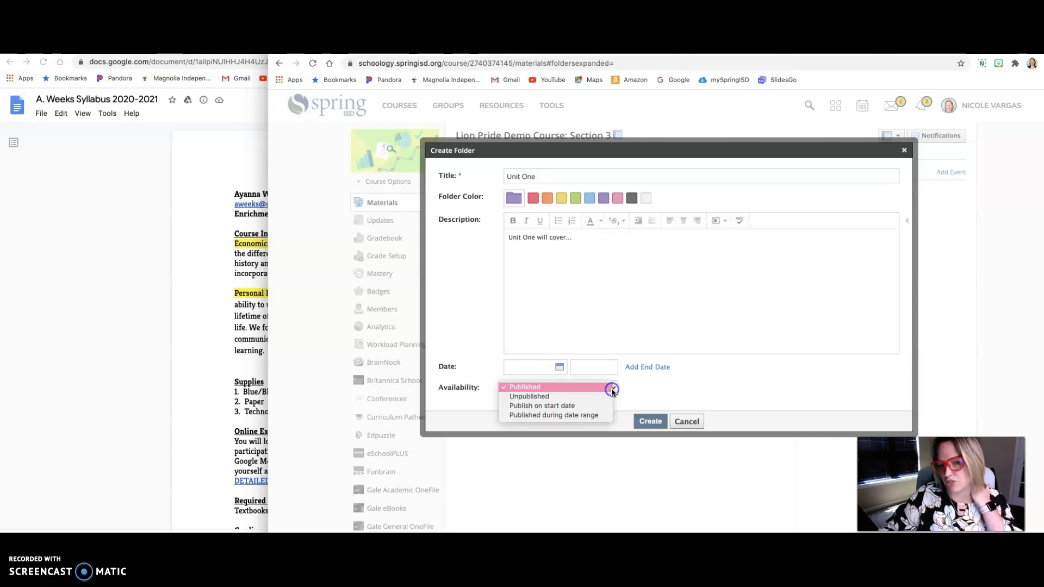
click(579, 387)
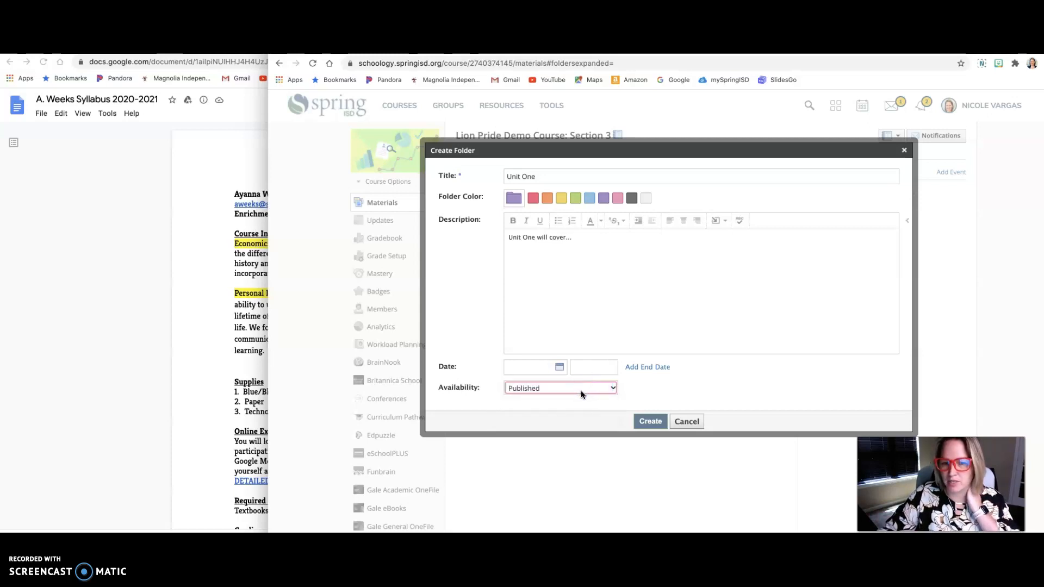
click(648, 421)
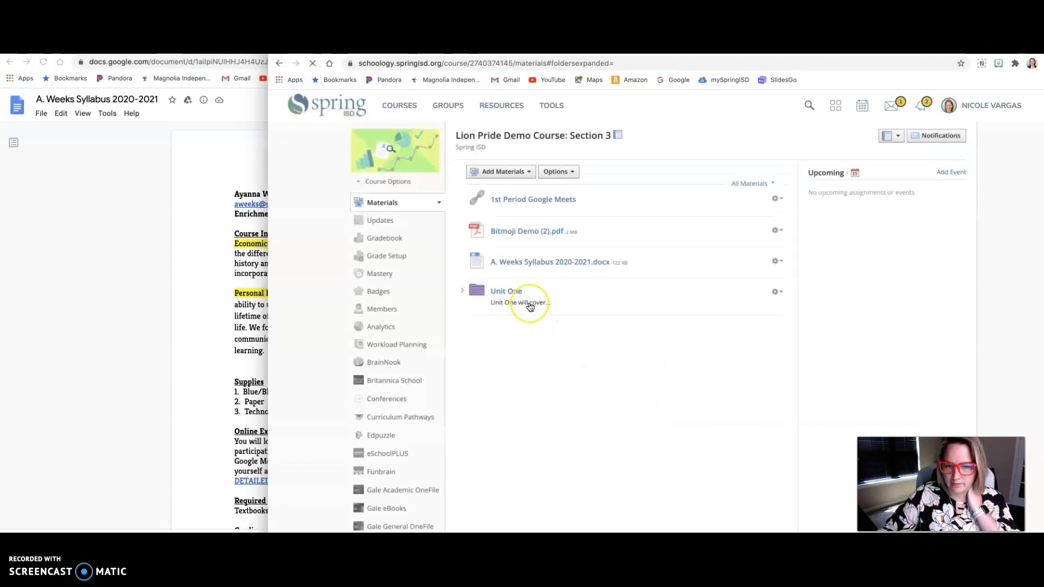
click(531, 308)
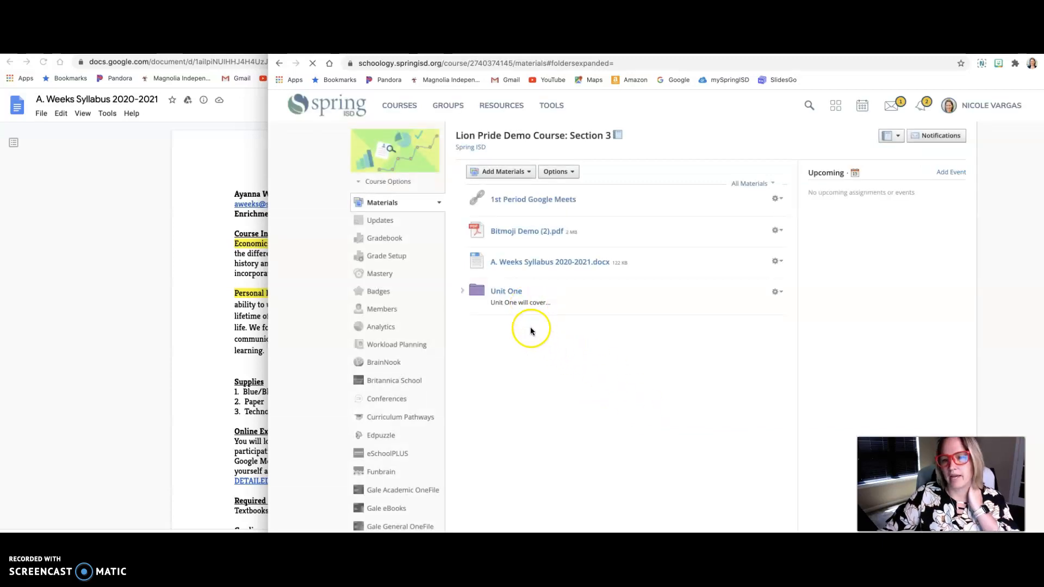
click(518, 295)
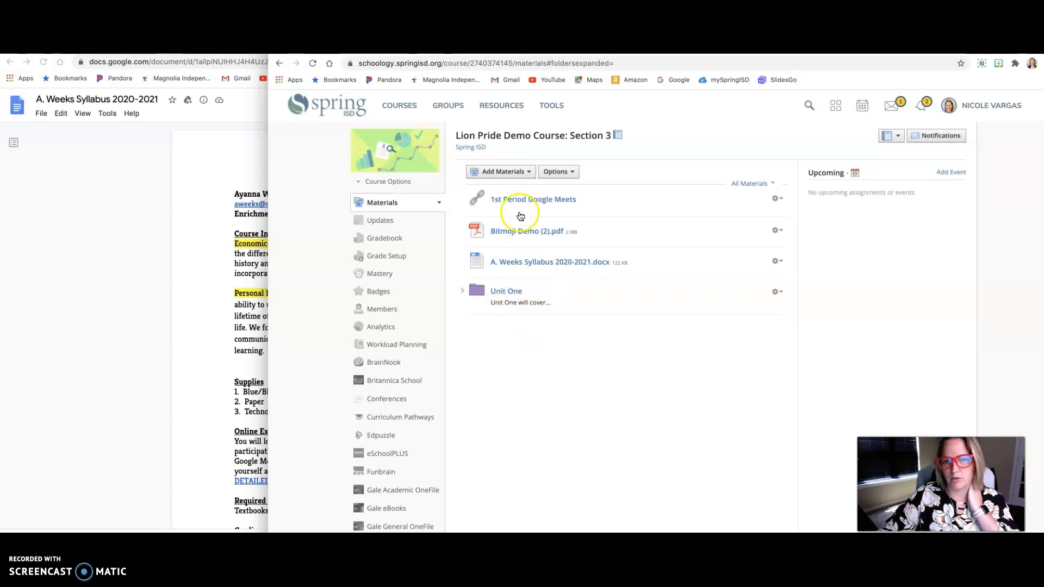
Step: Start another folder in the course materials, title it "Differentiation" and make its color green
click(513, 173)
click(512, 186)
click(625, 295)
text(Differenti)
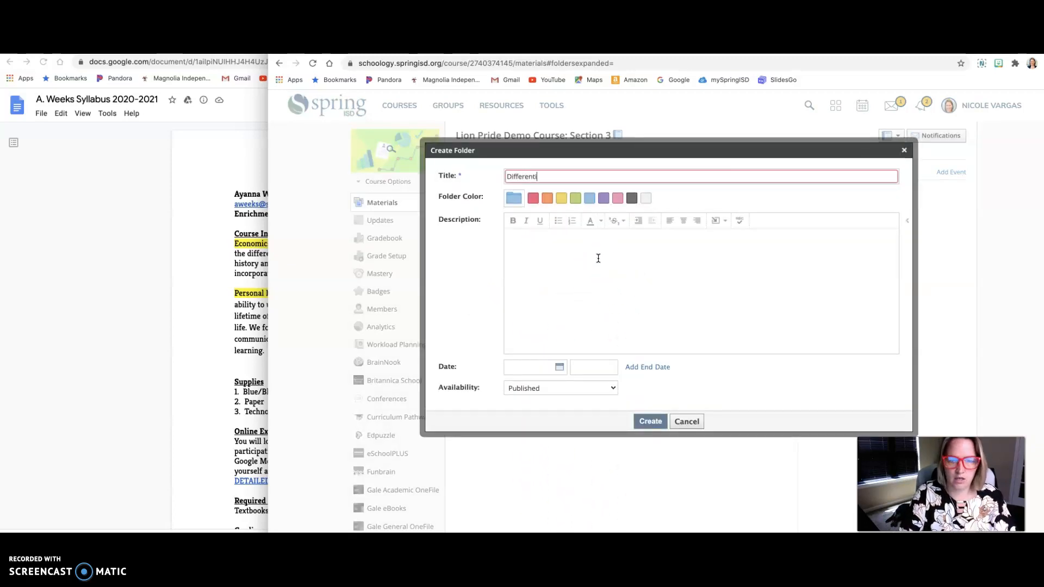
text(ation)
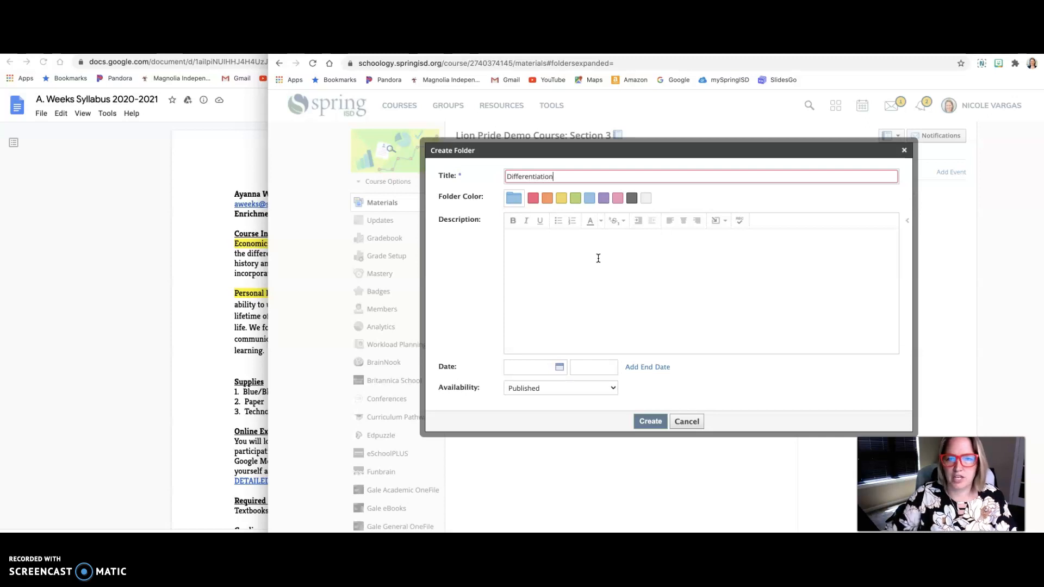
click(575, 199)
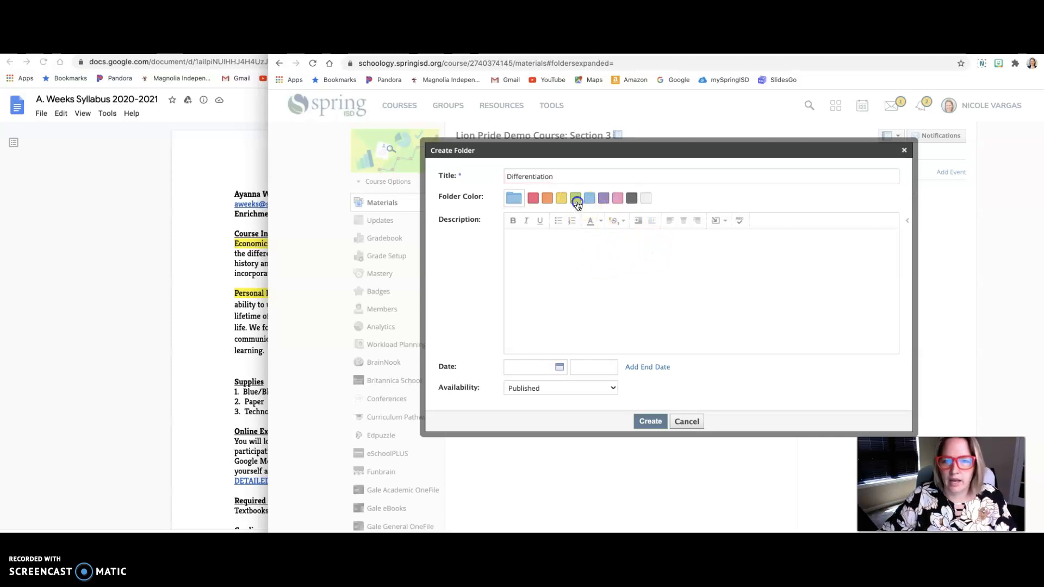
Step: Enter the description "Supplemental Materials...", keep the availability as Published and create the Differentiation folder
click(571, 263)
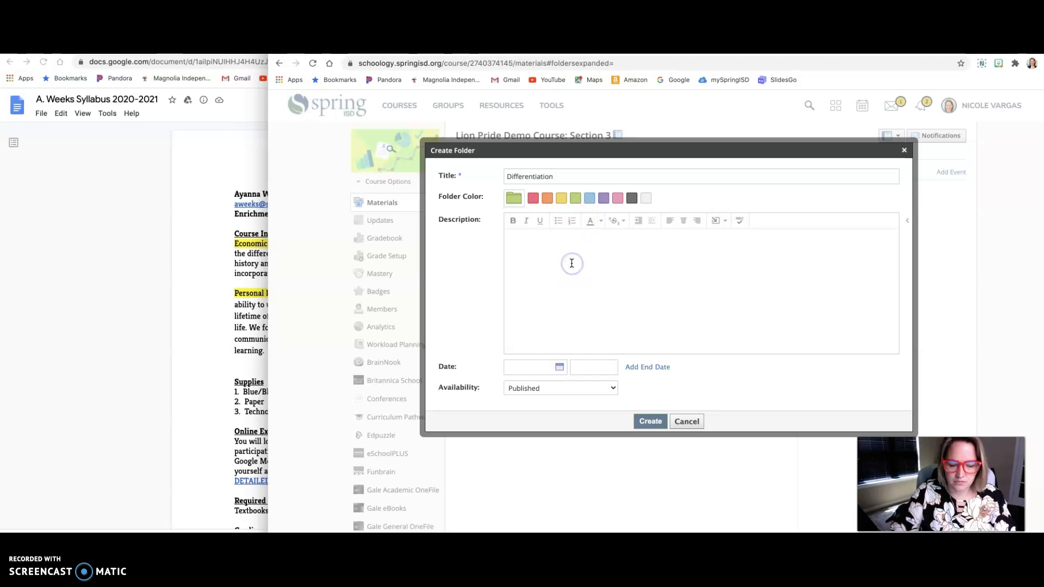
text(Supplemental Mati)
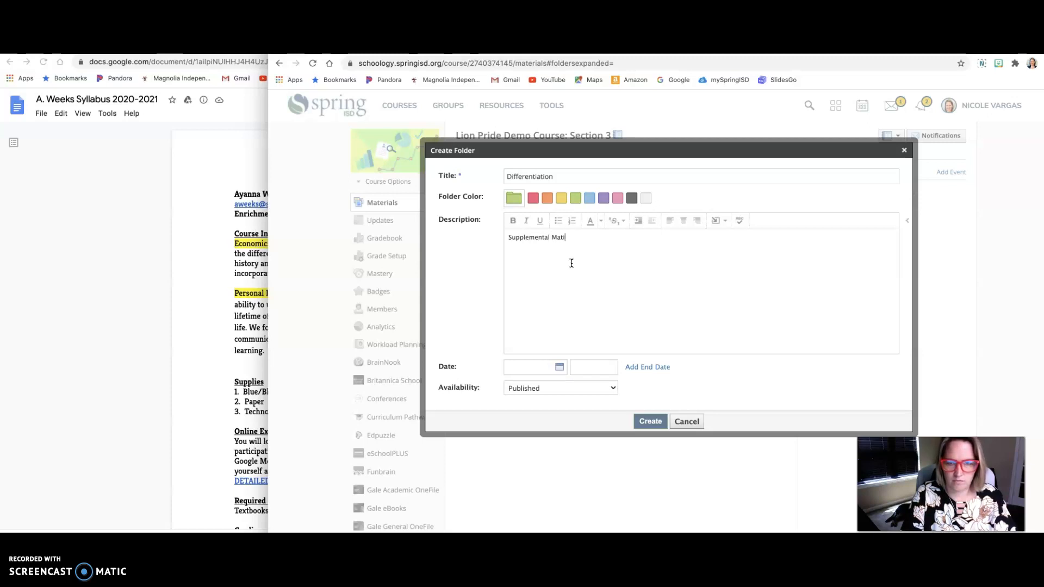
text(ererials...)
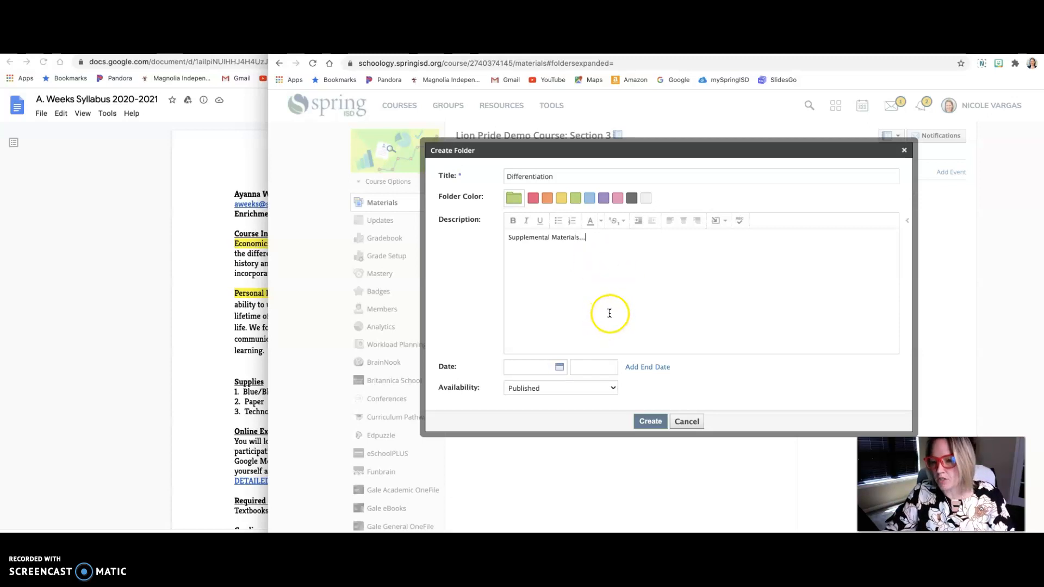
click(598, 389)
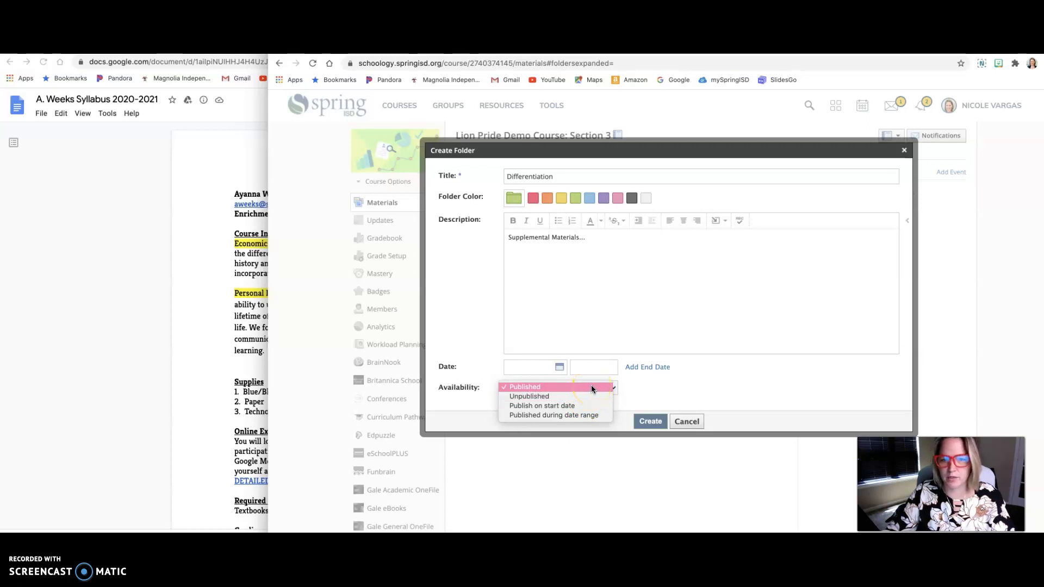
click(591, 386)
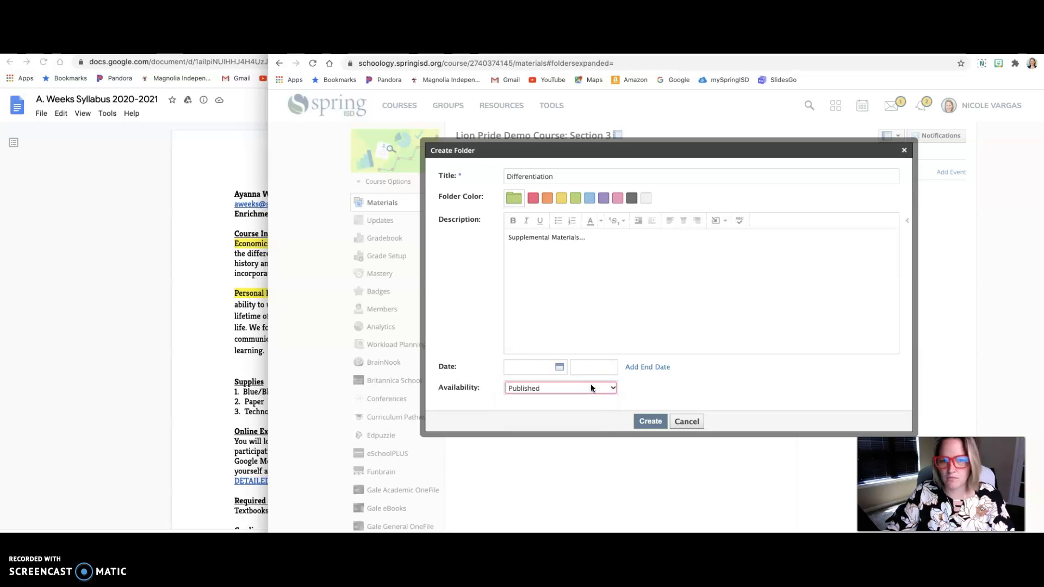
click(647, 422)
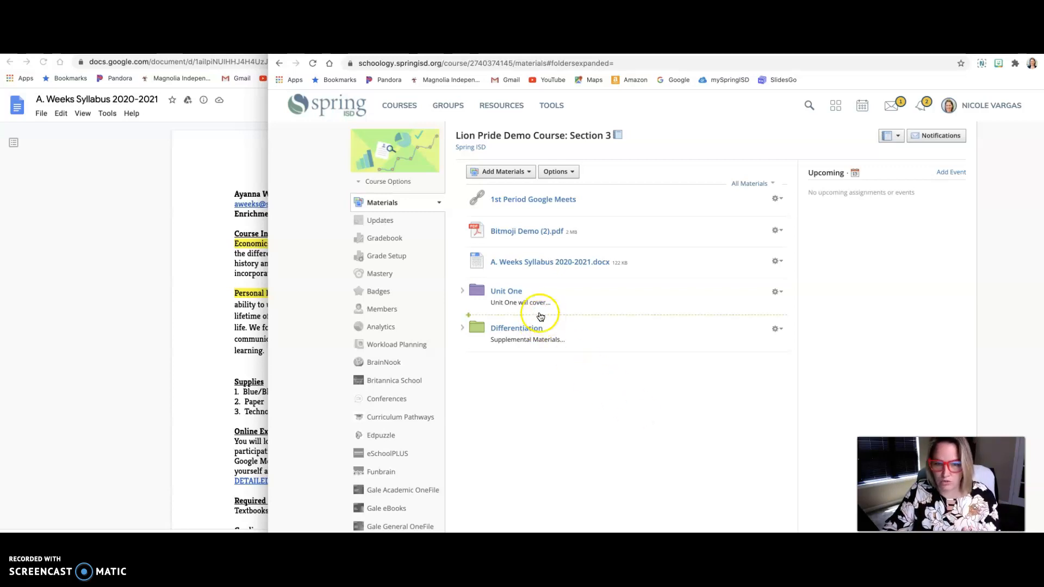
Step: Open the Unit One folder and create a red subfolder titled "Class Notes" inside it
click(514, 293)
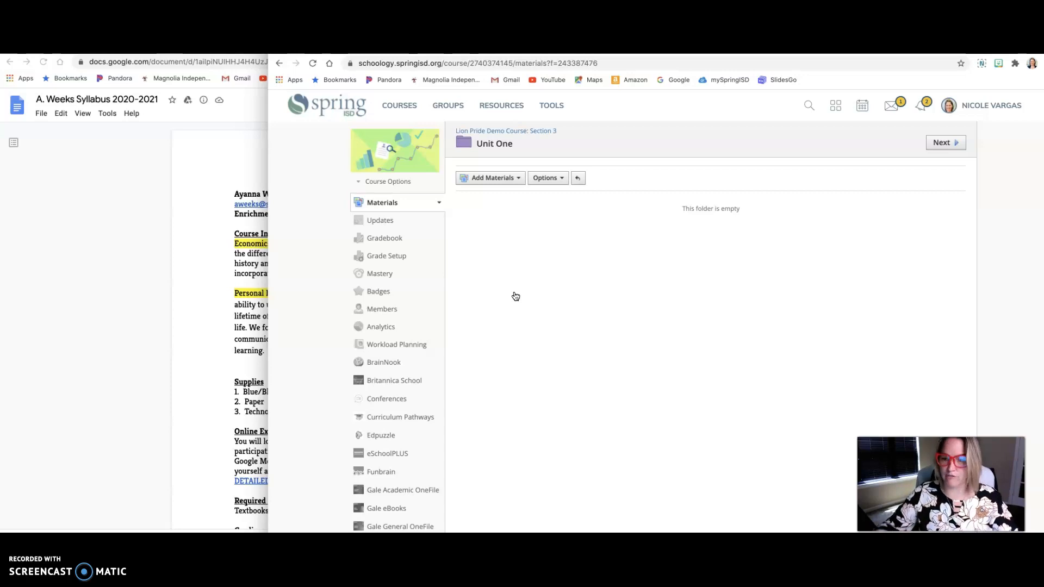
click(489, 178)
click(494, 194)
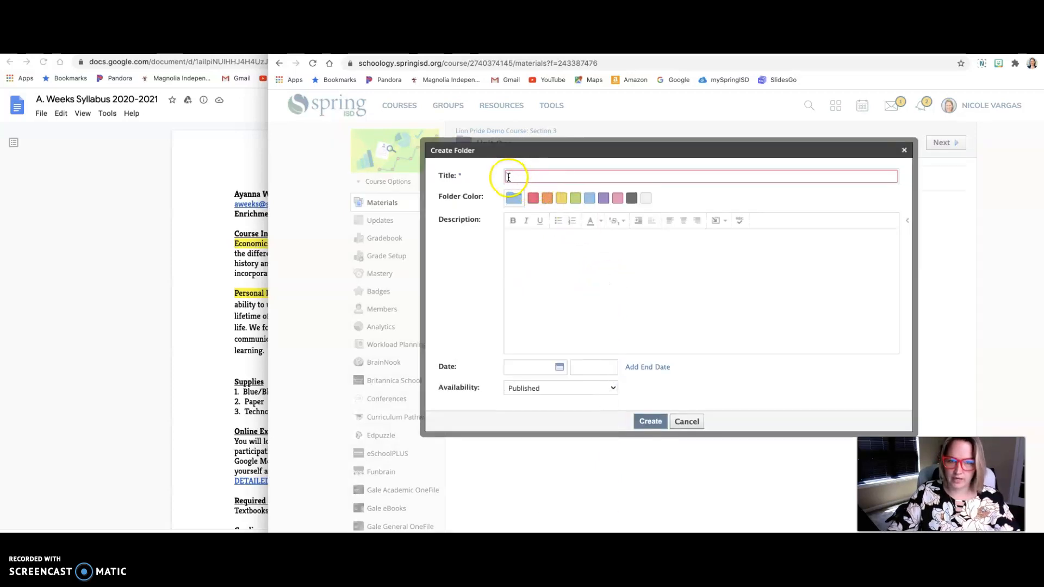
click(509, 176)
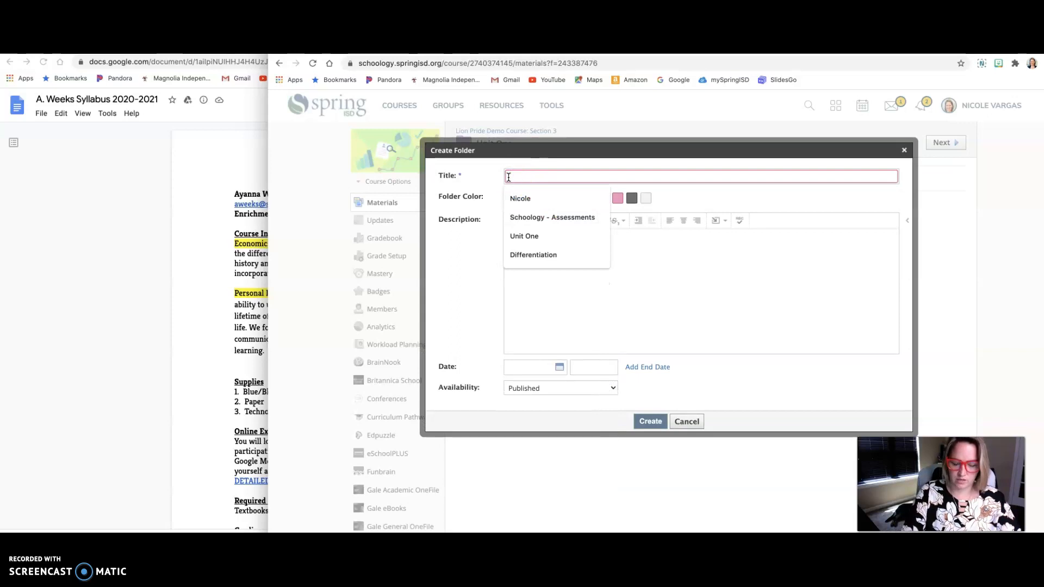
text(Class Notes)
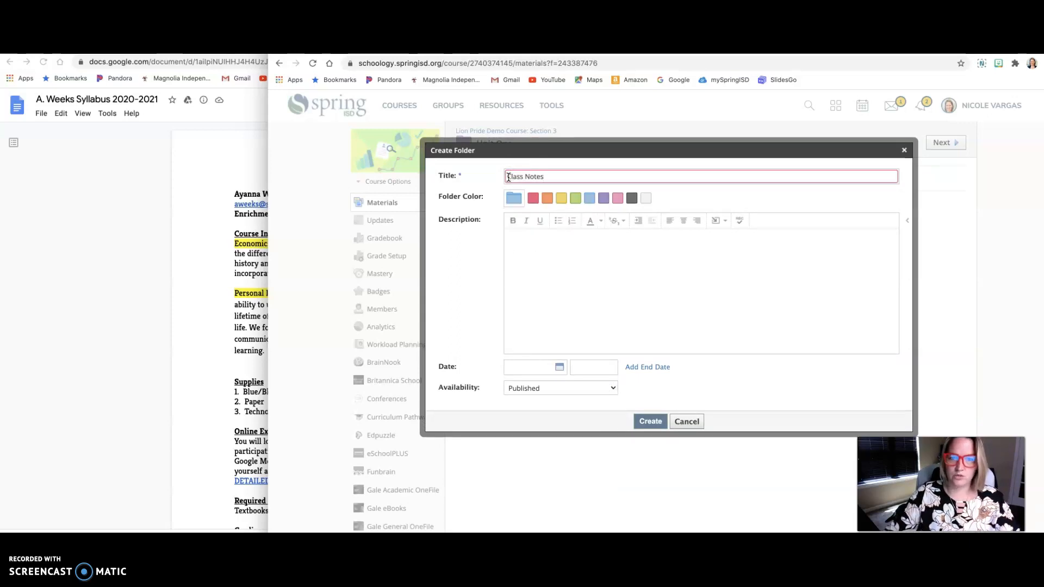
click(532, 198)
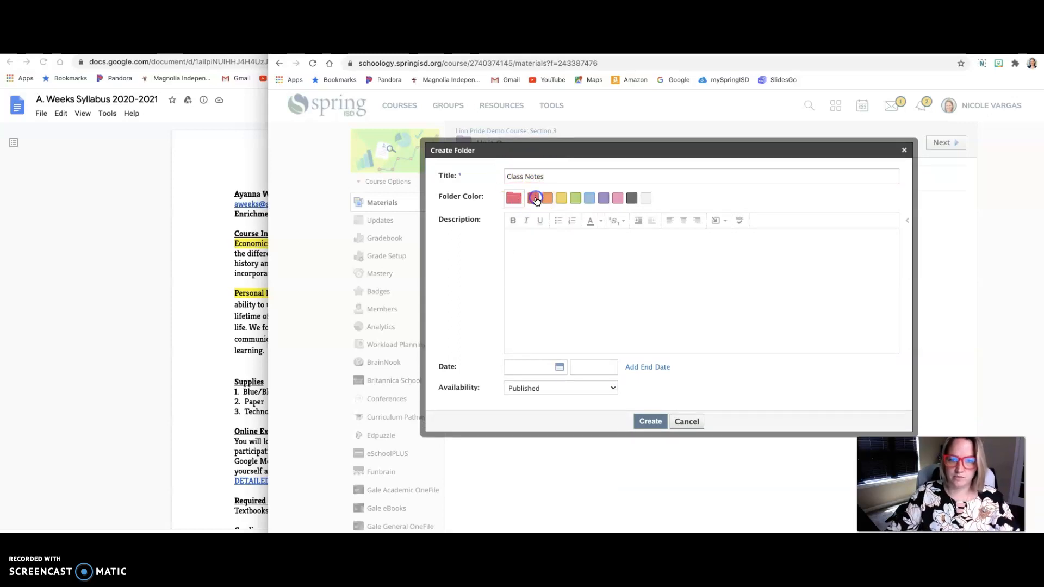
click(647, 420)
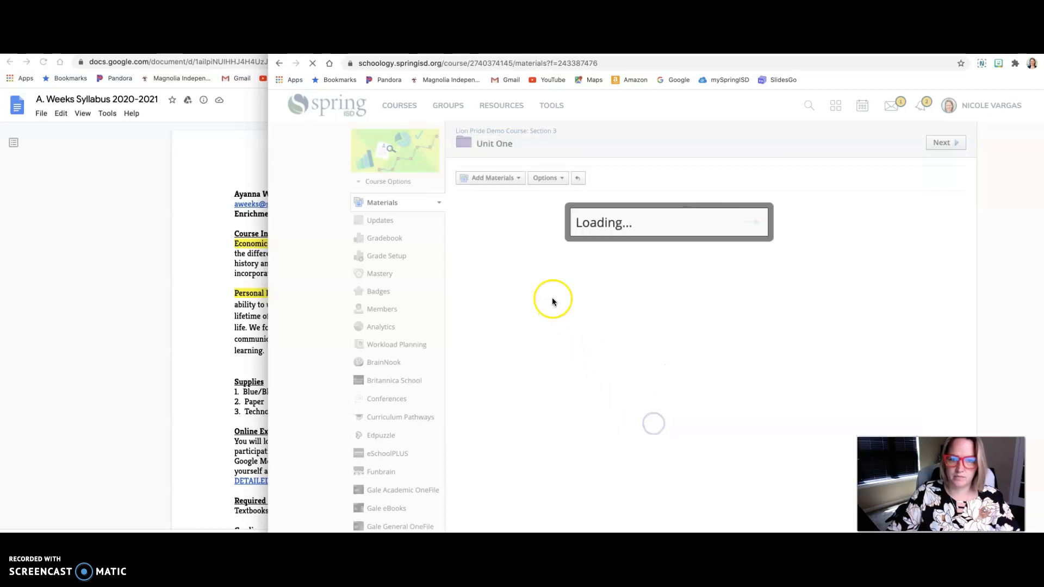
Step: Create an orange subfolder titled "Daily Assignments & Quizzes" inside Unit One
click(516, 178)
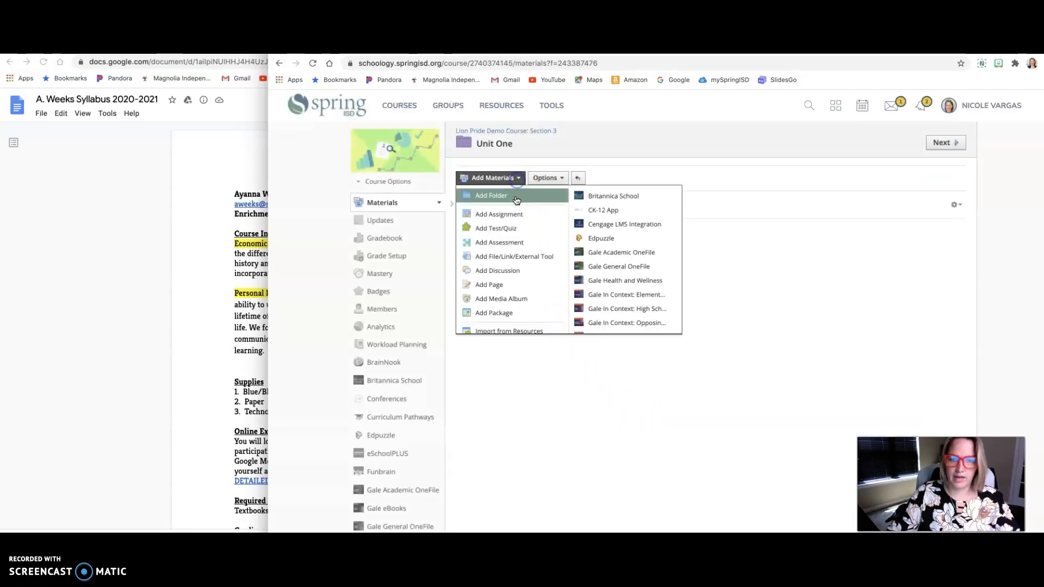
text(Daily A)
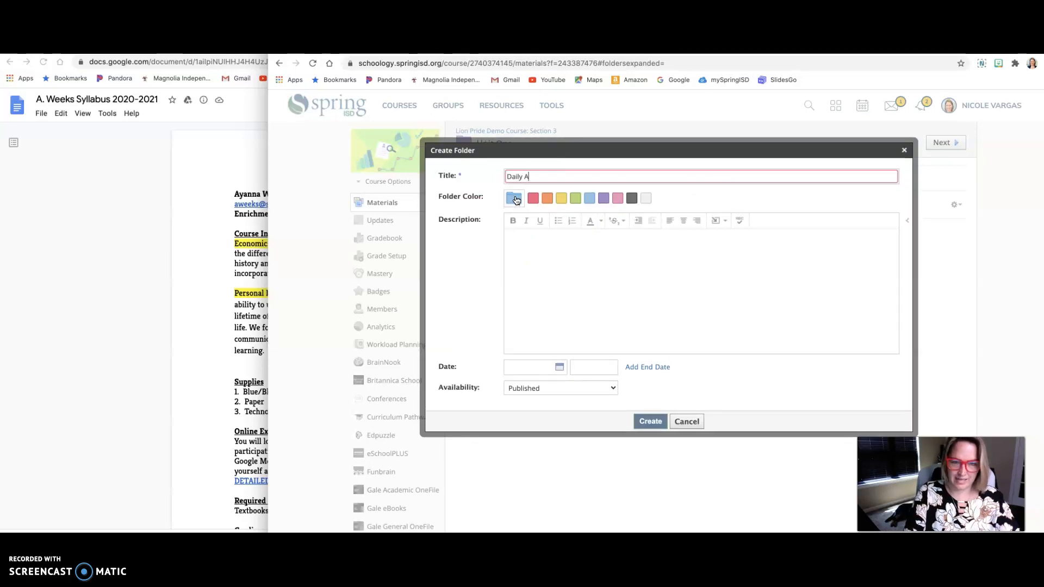
text(ssignmen)
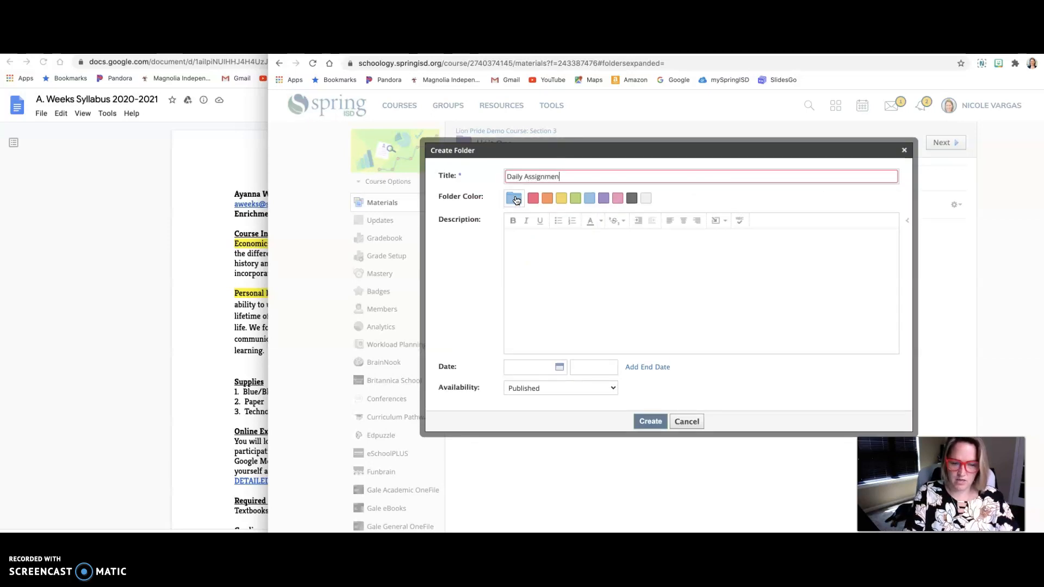
text(ts & QUizzes)
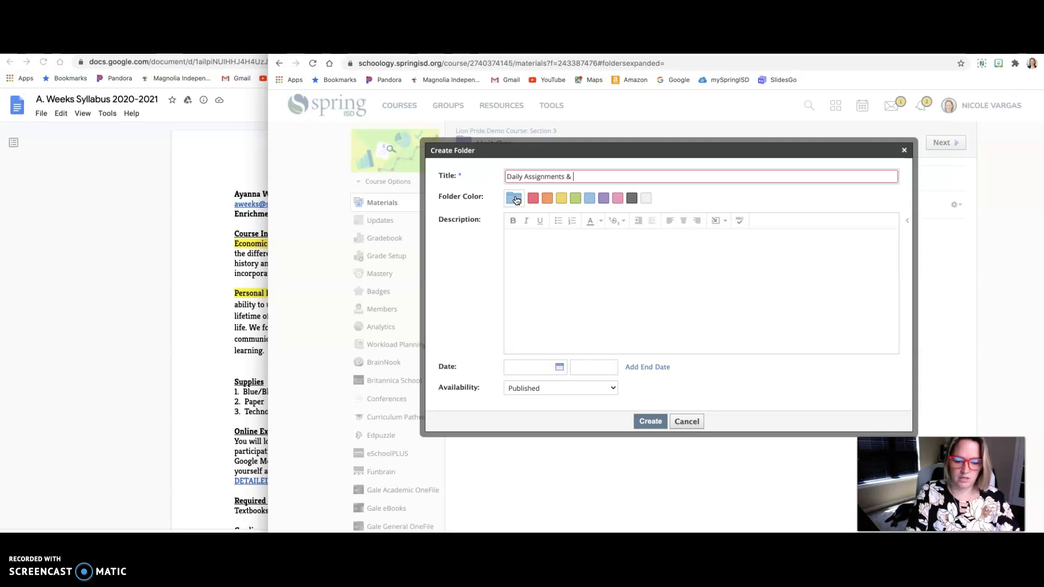
key(BackSpace)
key(BackSpace)
key(BackSpace)
key(BackSpace)
key(BackSpace)
key(BackSpace)
text(uizzes)
click(547, 198)
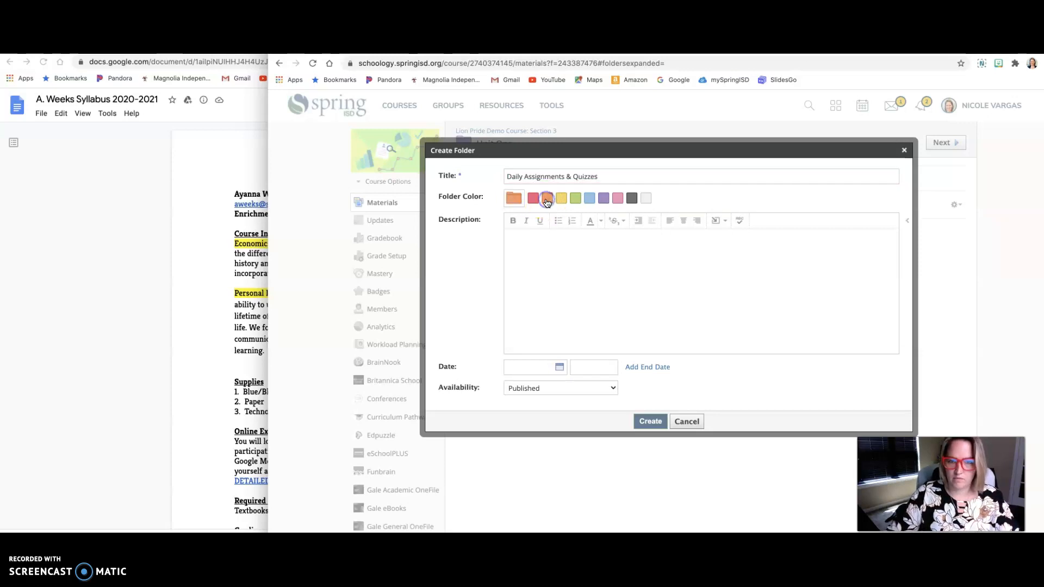
click(650, 421)
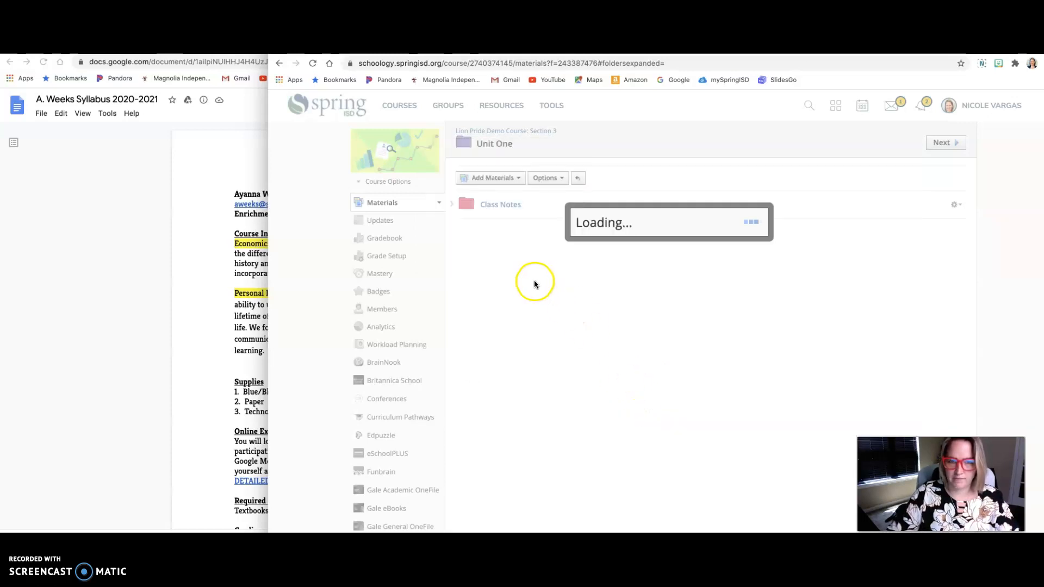
Step: Create a yellow subfolder titled "Homework Assignments" inside Unit One
click(491, 178)
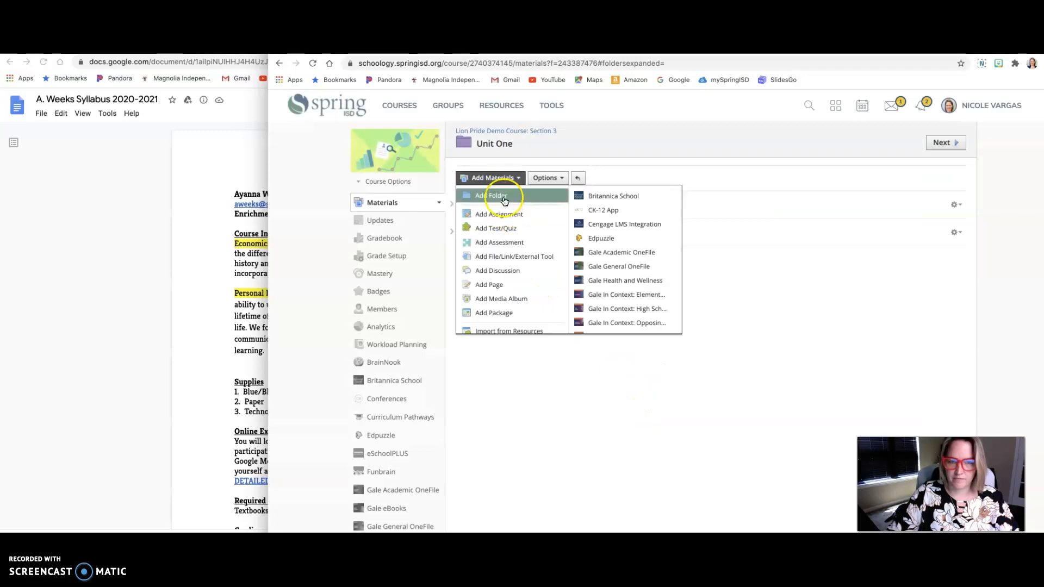
click(504, 201)
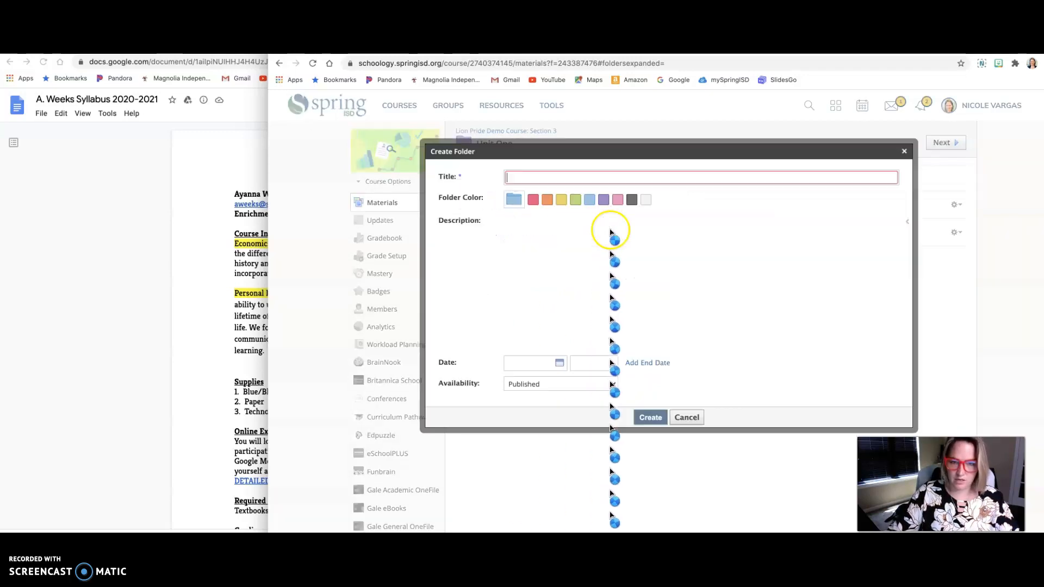
text(Homework A)
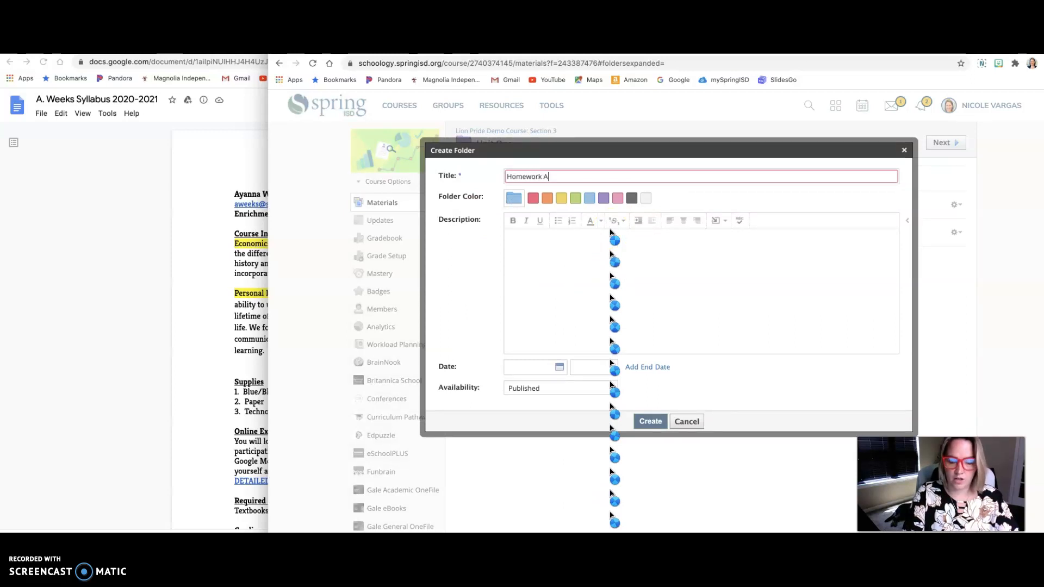
text(ssignments)
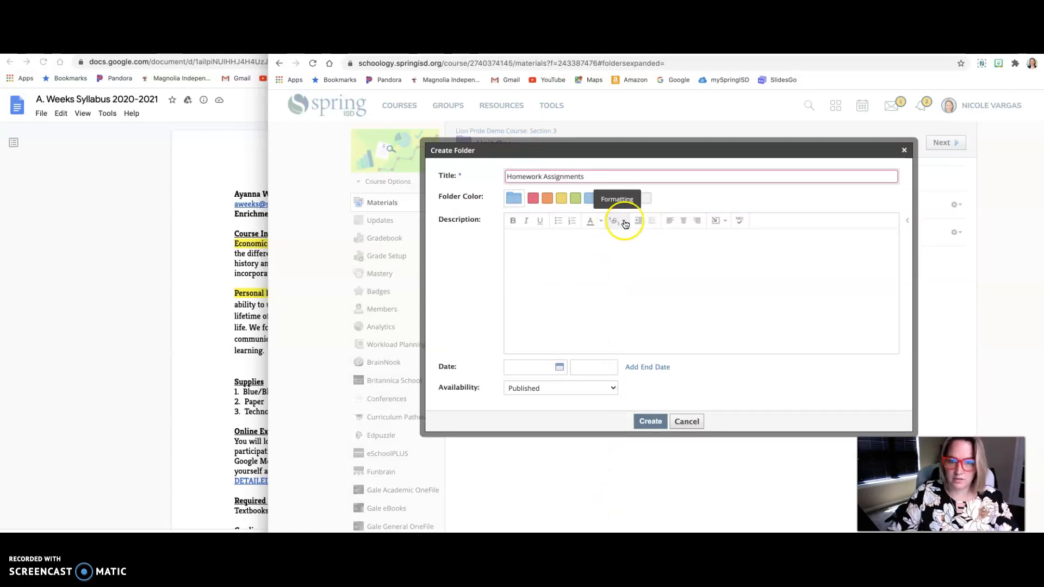
click(562, 198)
click(651, 423)
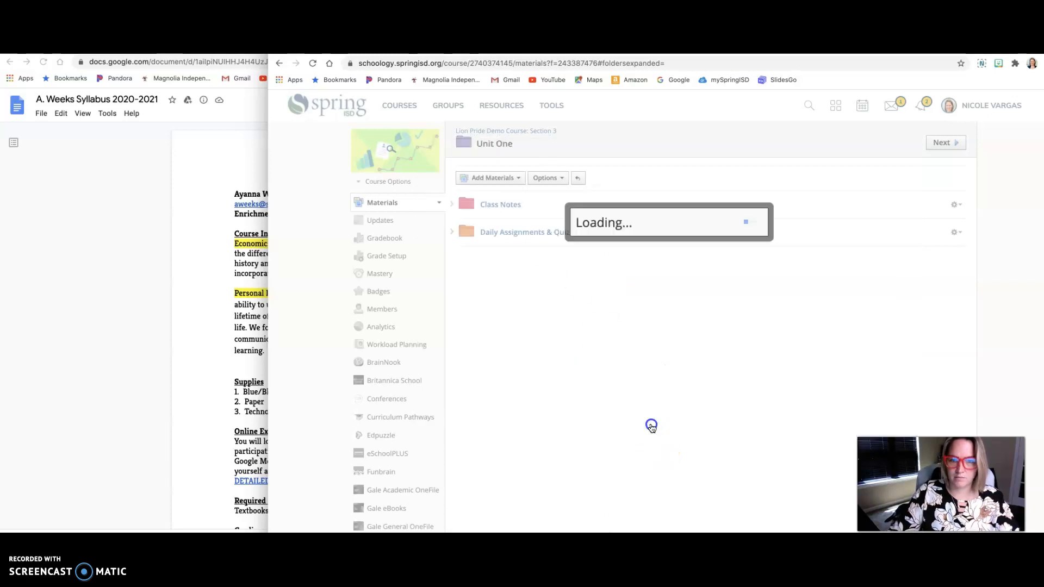
Step: Create a green subfolder titled "Unit One Exam Review Materials" inside Unit One
click(495, 178)
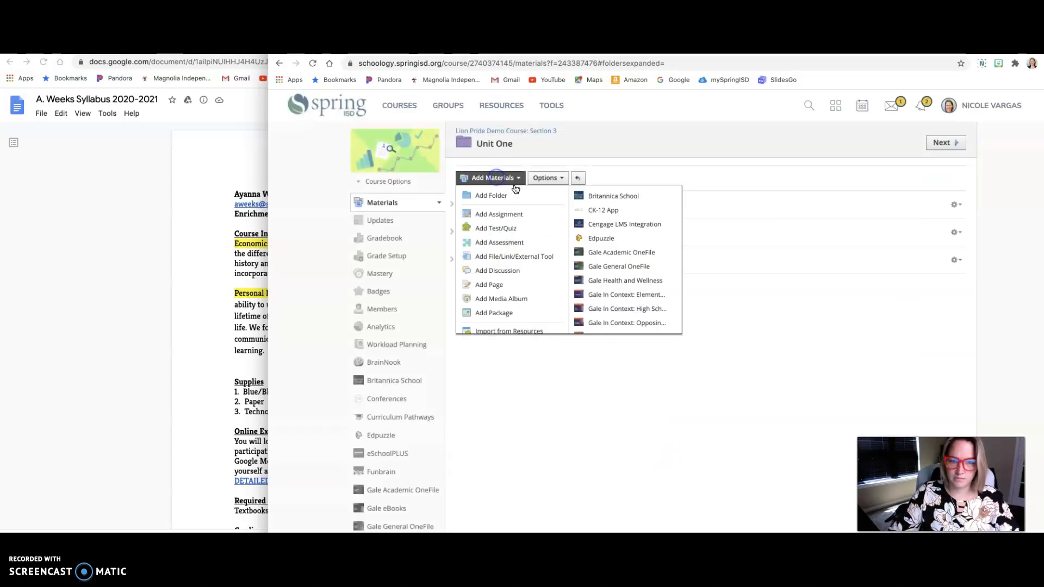
click(516, 191)
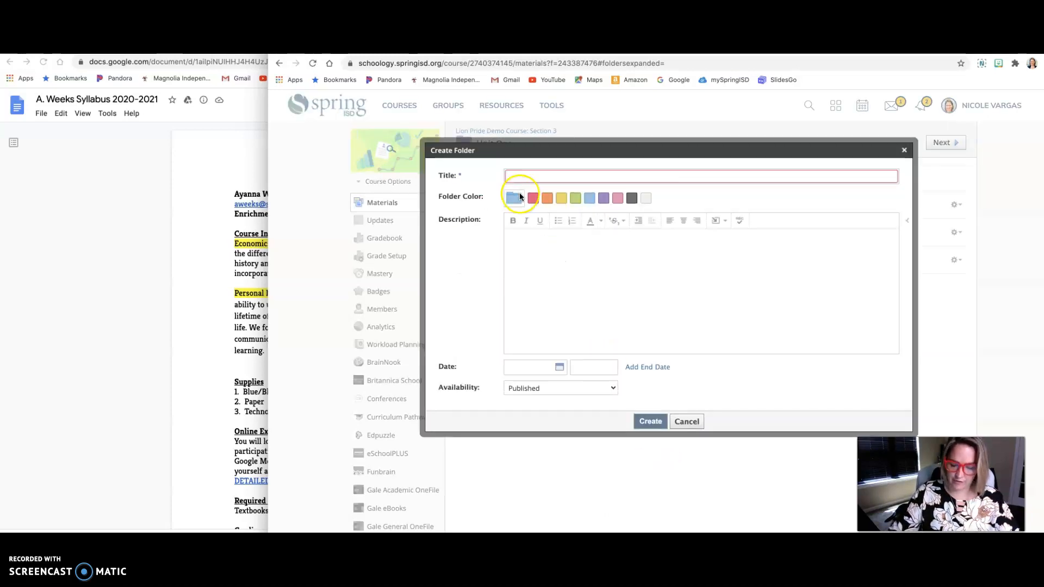
text(Unit)
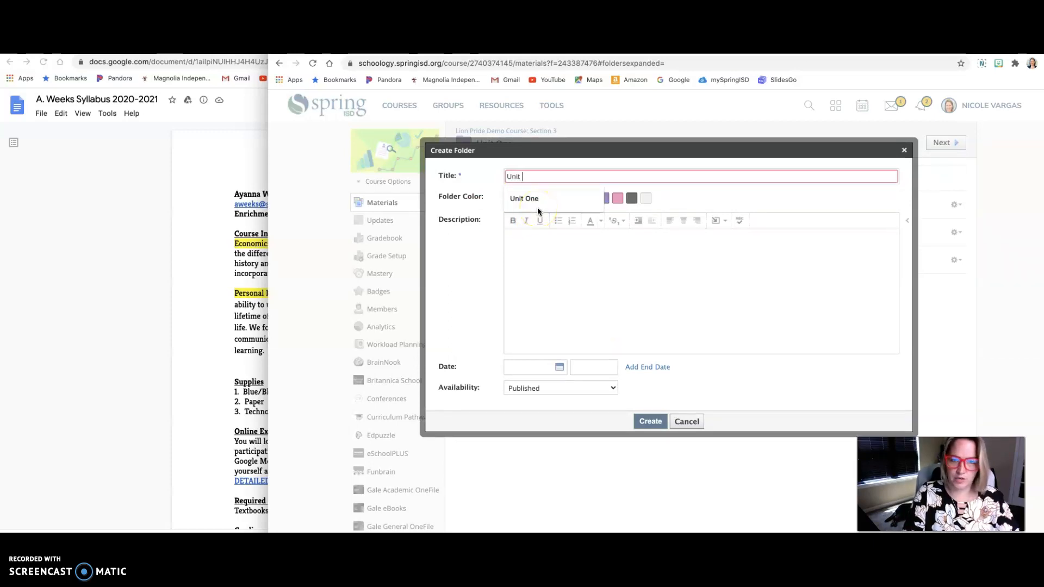
click(537, 207)
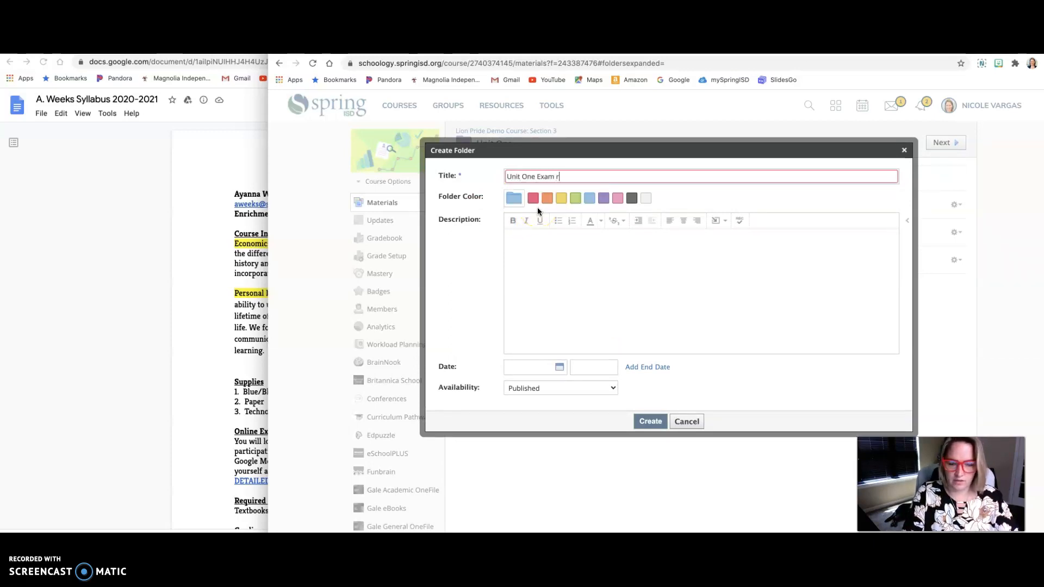
text(Exam Review)
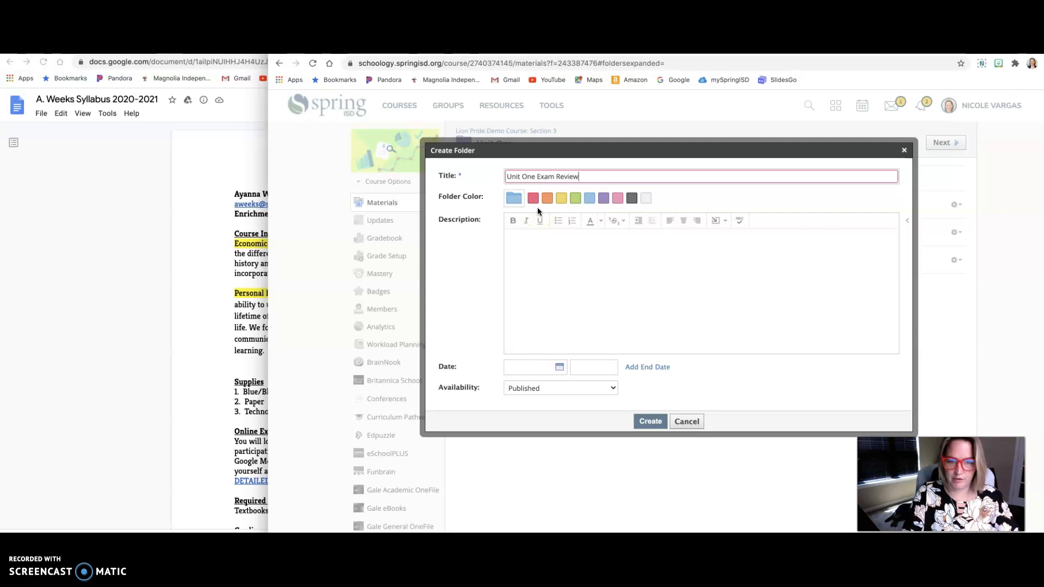
text( Materials)
click(576, 199)
click(650, 421)
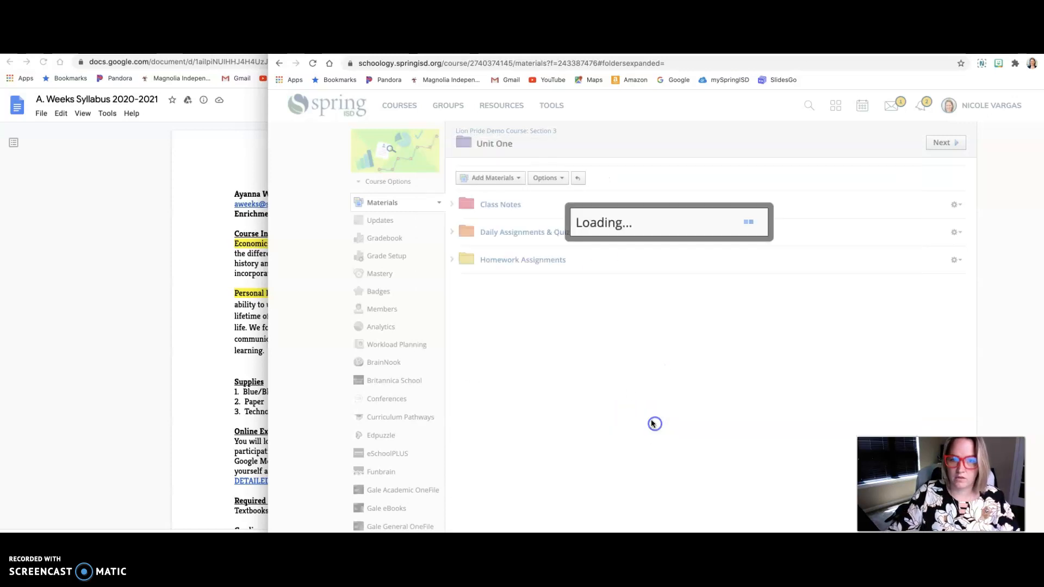
Step: Create a blue subfolder titled "Discussion Questions" inside Unit One
click(490, 179)
click(502, 192)
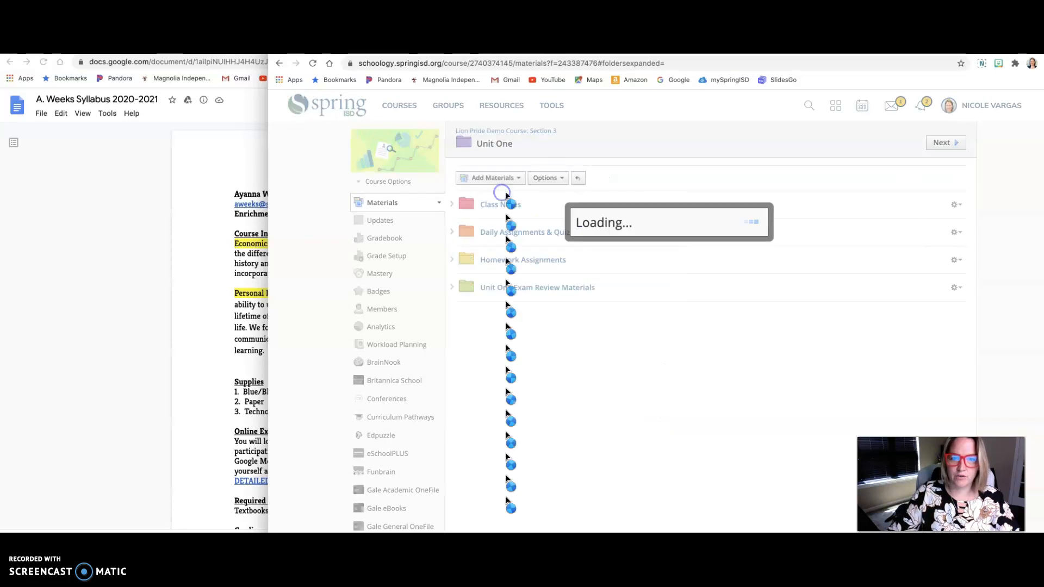
text(DIscussio)
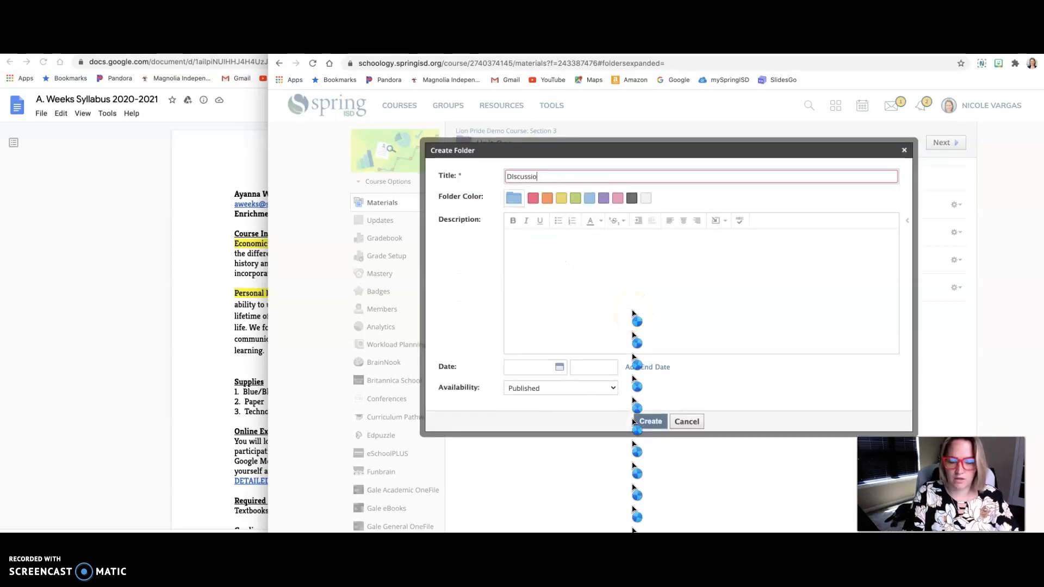
key(BackSpace)
key(BackSpace)
key(BackSpace)
key(BackSpace)
key(BackSpace)
key(BackSpace)
text(isc)
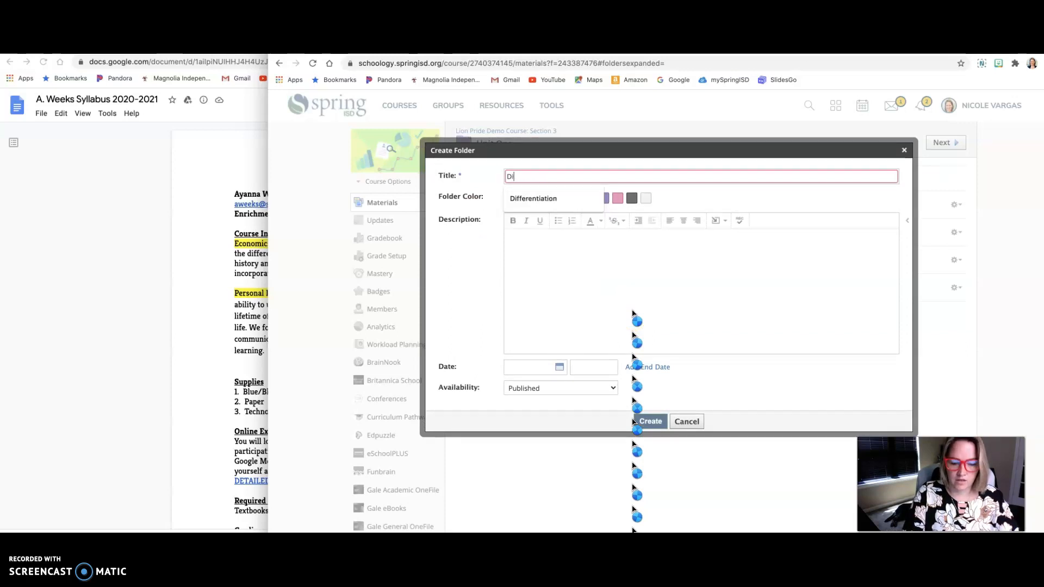
text(ussion Questions)
click(589, 199)
click(652, 423)
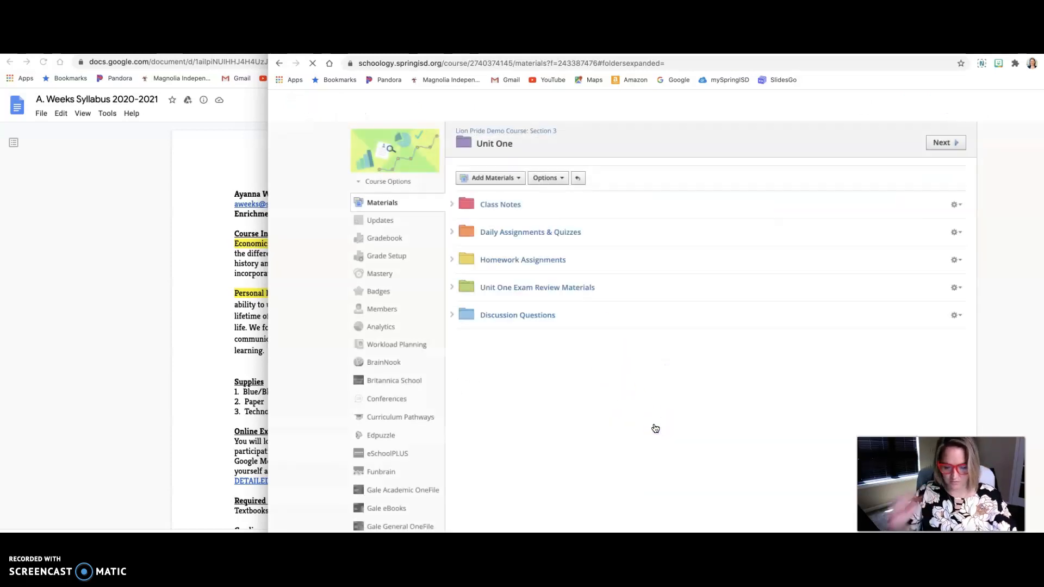
Step: Create a purple subfolder titled "Assessments" inside Unit One
click(514, 185)
click(506, 194)
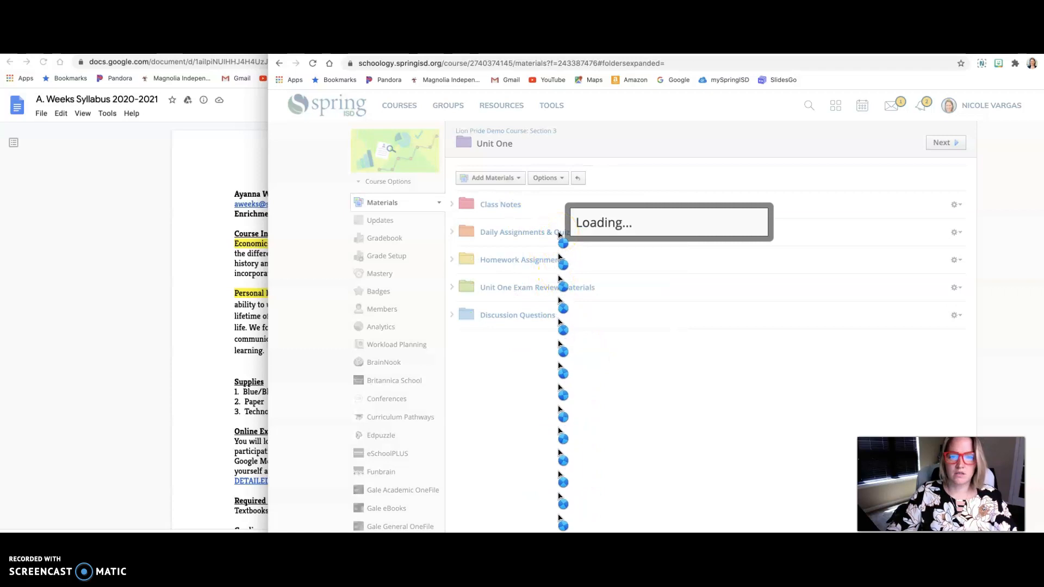
click(557, 176)
text(Assessments)
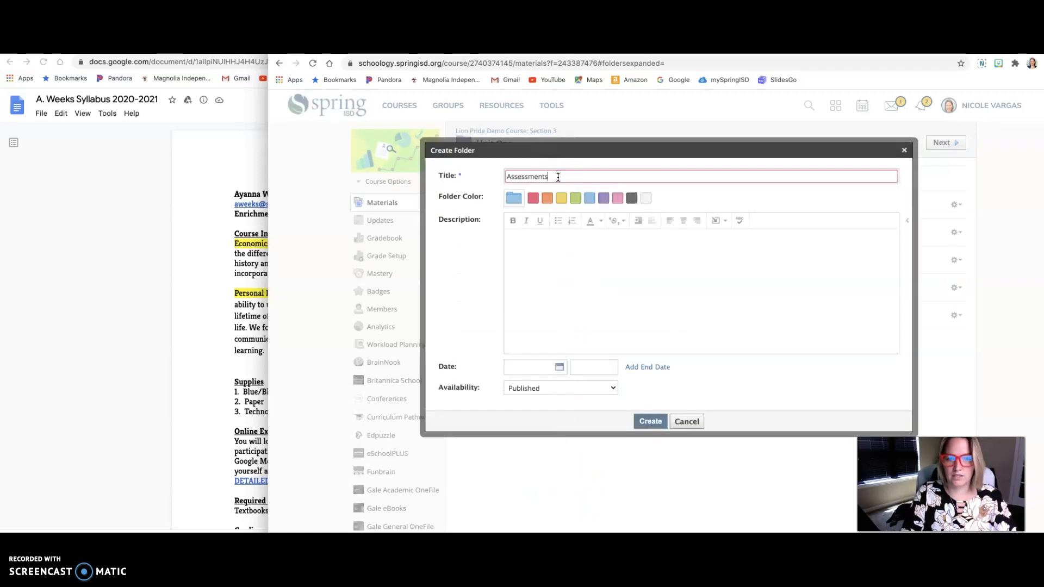
click(603, 199)
click(657, 424)
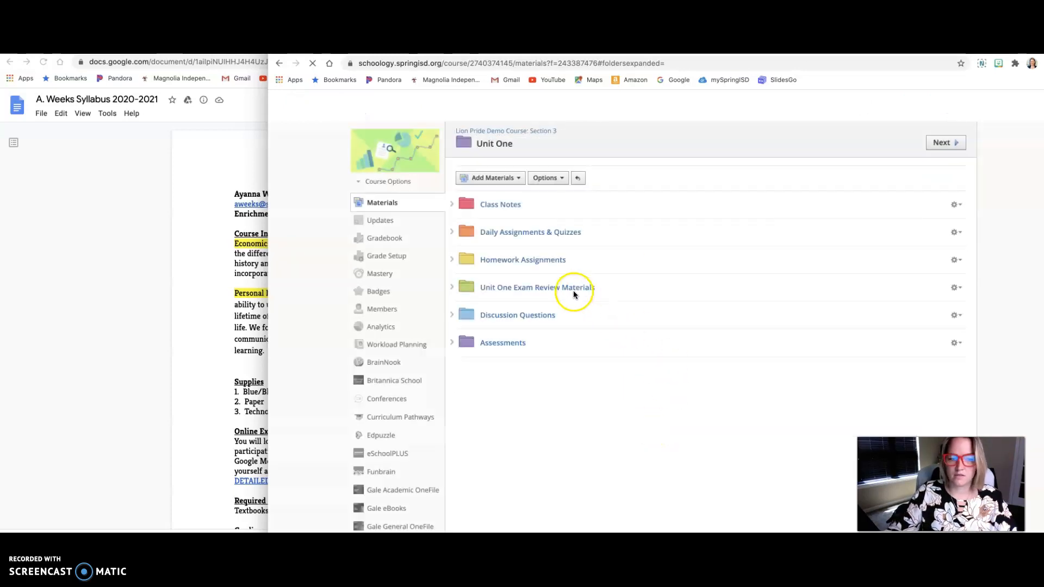
Step: Create a pink subfolder titled "Exit Tickets" inside Unit One
click(492, 178)
click(513, 202)
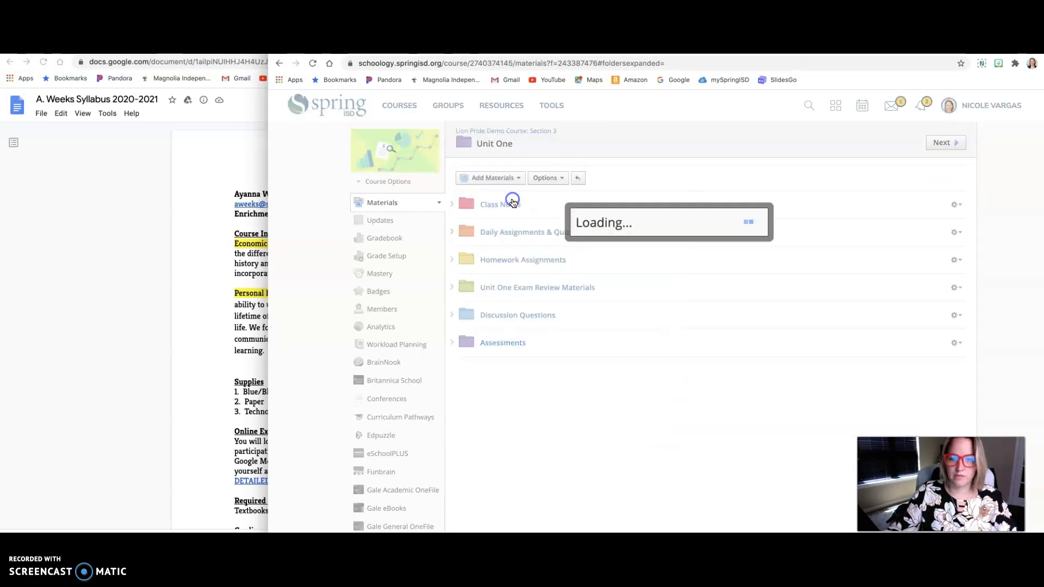
text(Exit Tickets)
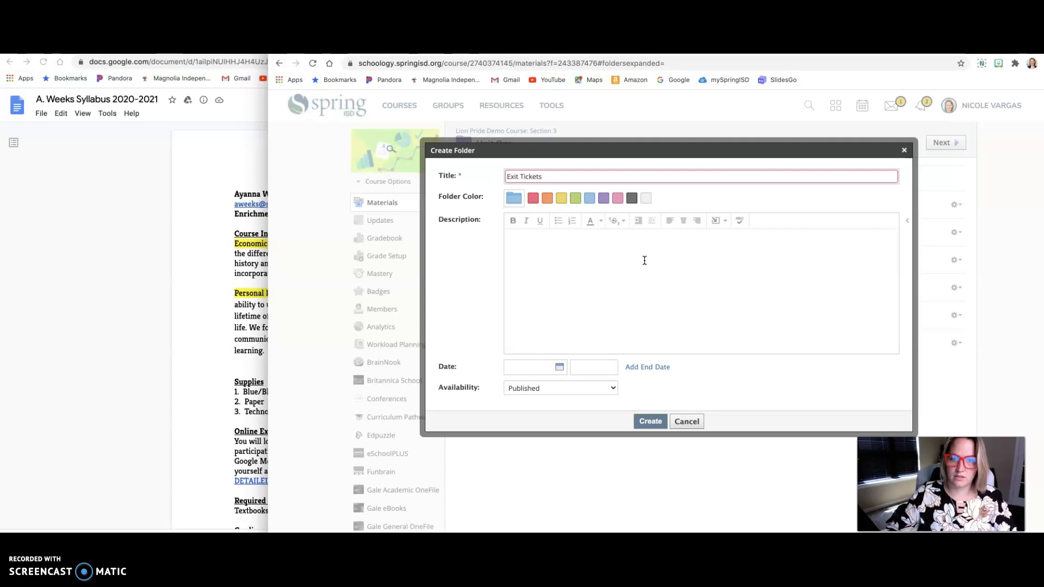
click(622, 219)
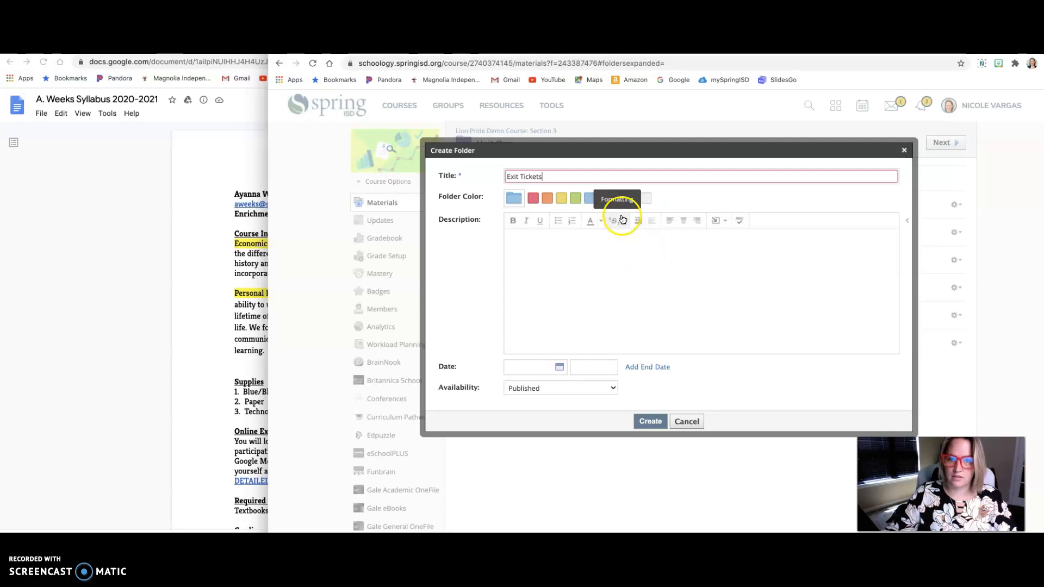
click(650, 421)
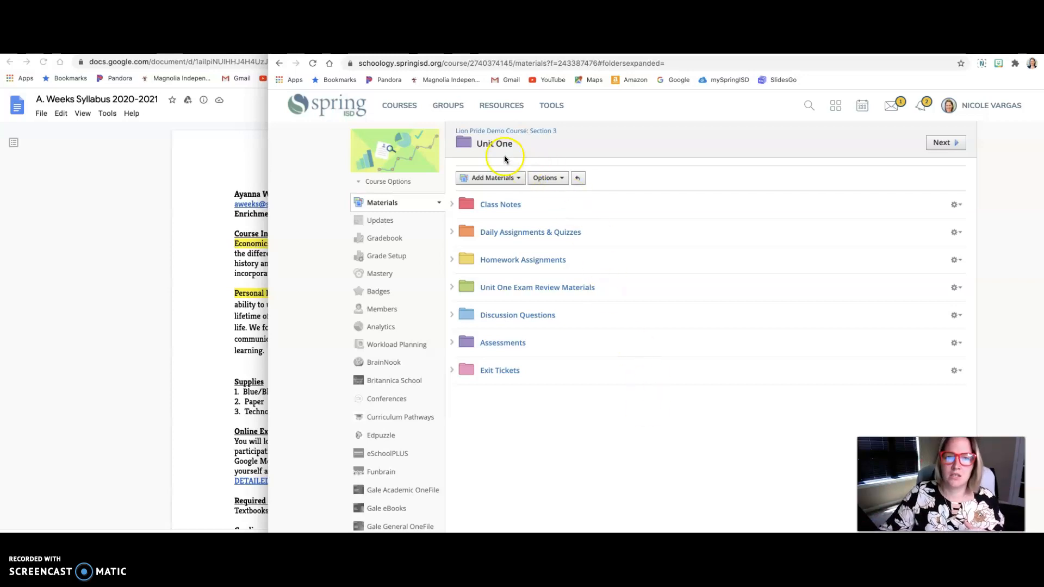
Step: Switch to the U.S. History course, Section 1, and view the Class Notes folder inside Unit One: The Rise of Big Business
click(412, 107)
scroll(598, 217, down, 1)
click(769, 230)
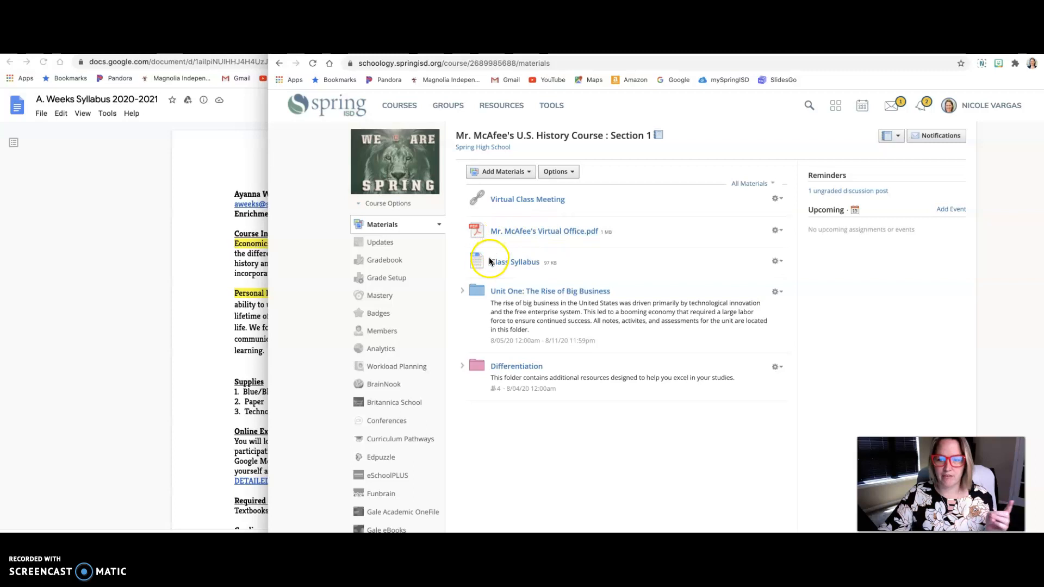
mouse_move(542, 264)
mouse_down()
mouse_move(454, 250)
mouse_move(546, 265)
mouse_up()
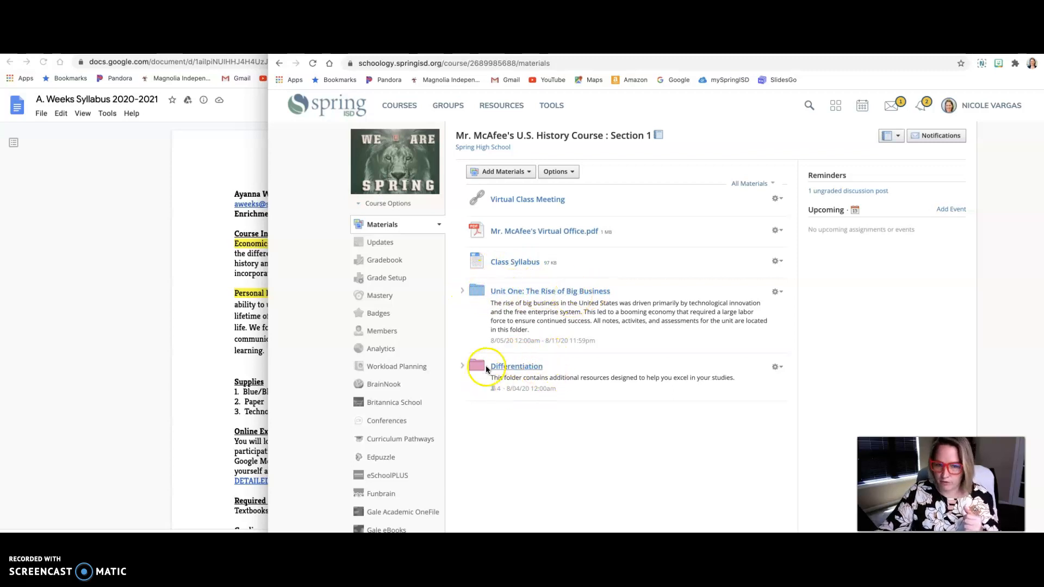
click(539, 292)
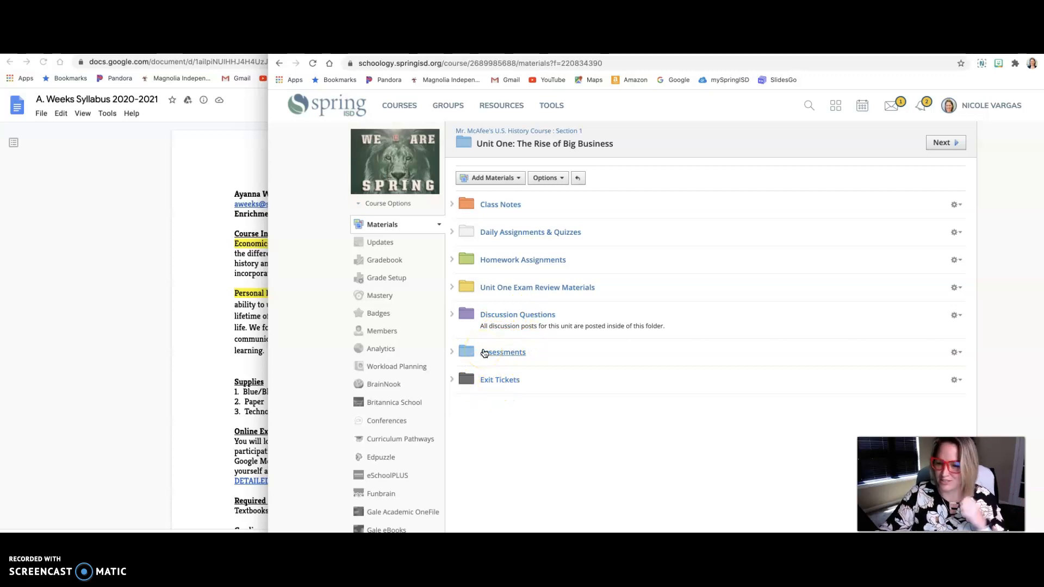
click(498, 206)
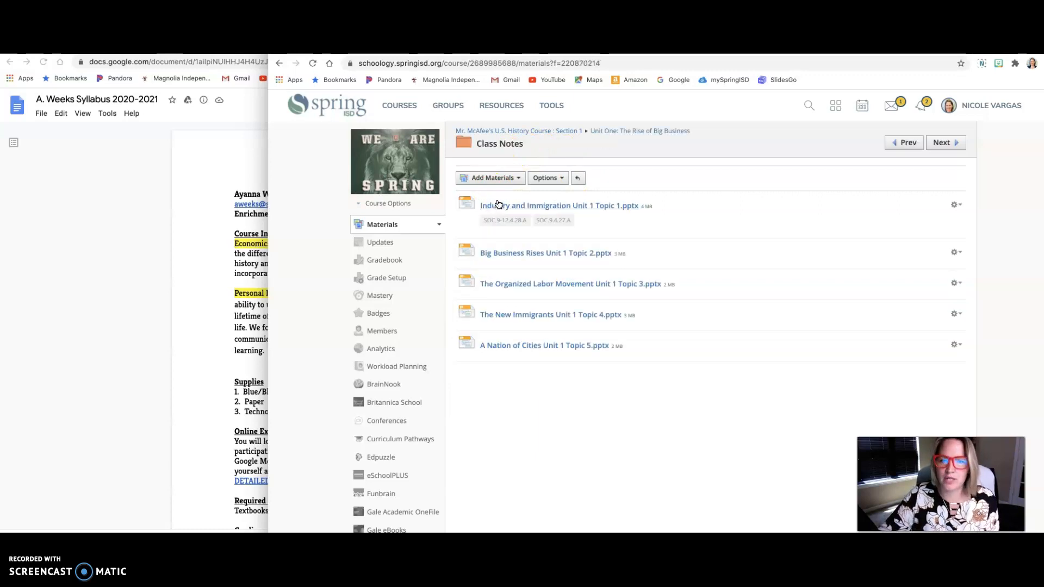
click(546, 243)
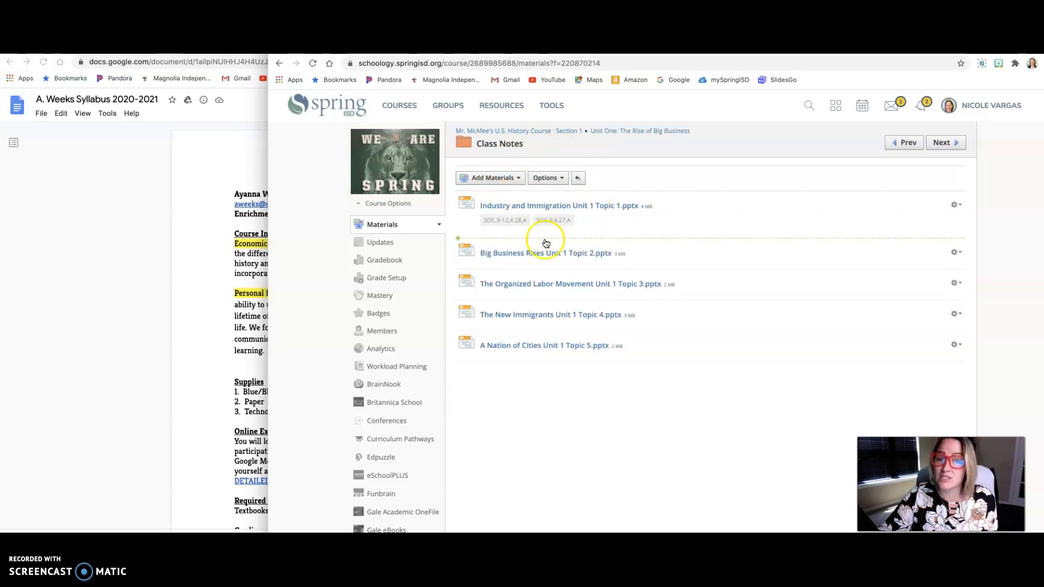
Step: Start an import from Resources into the Class Notes folder and browse the files in the Google Drive resource app
click(508, 177)
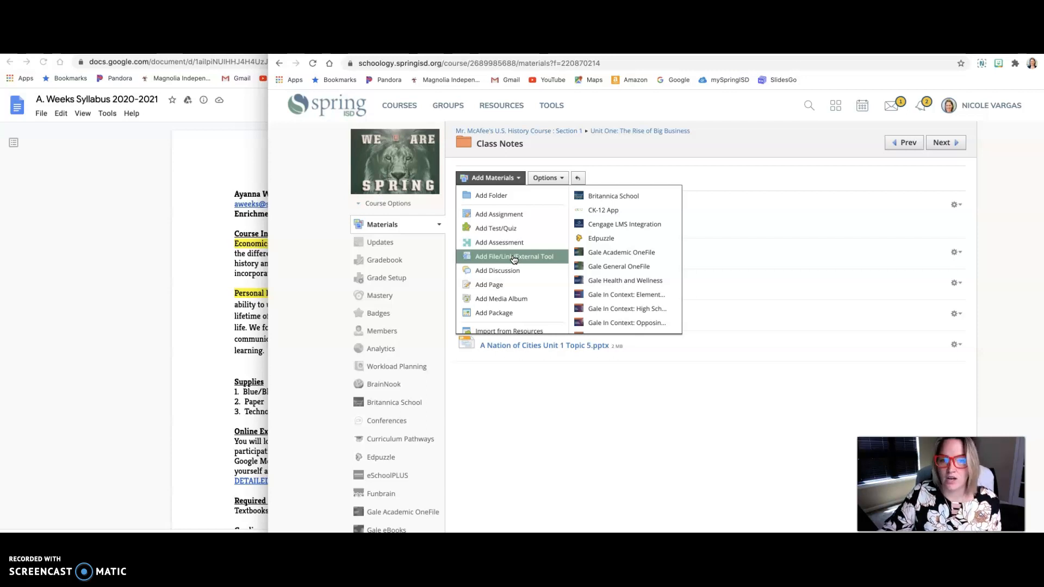
click(507, 216)
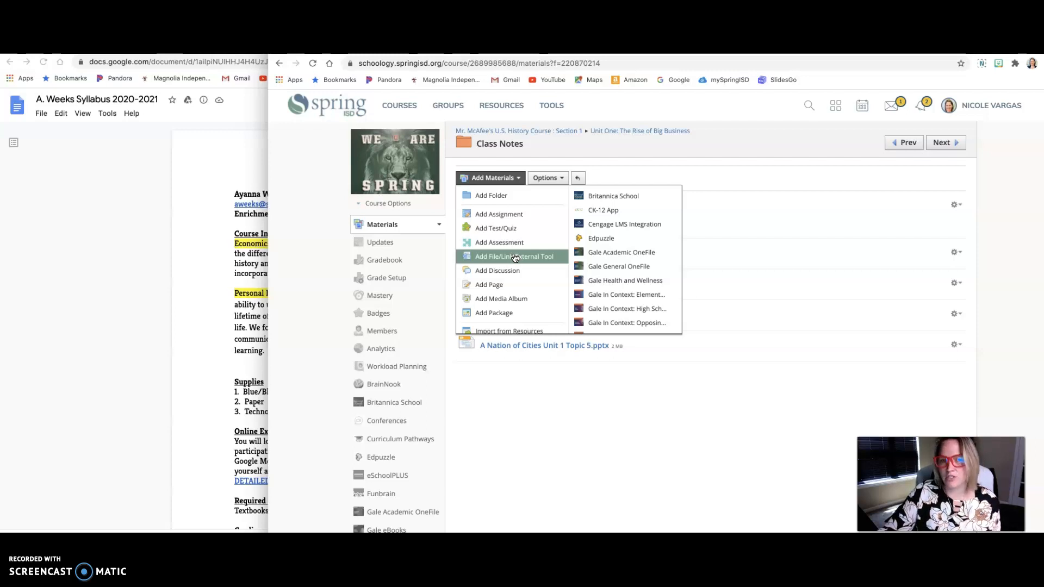
scroll(515, 258, down, 1)
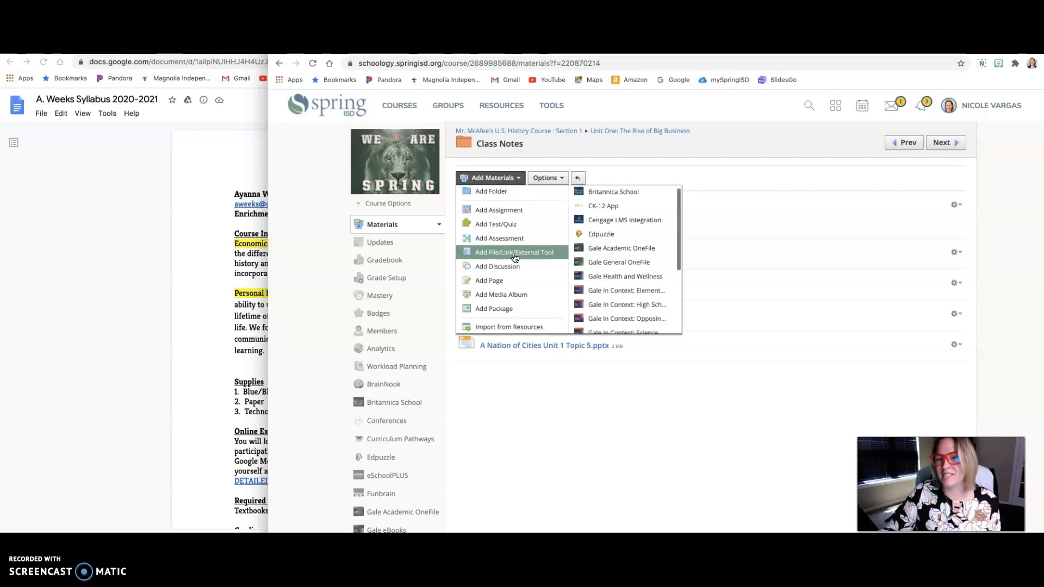
click(535, 327)
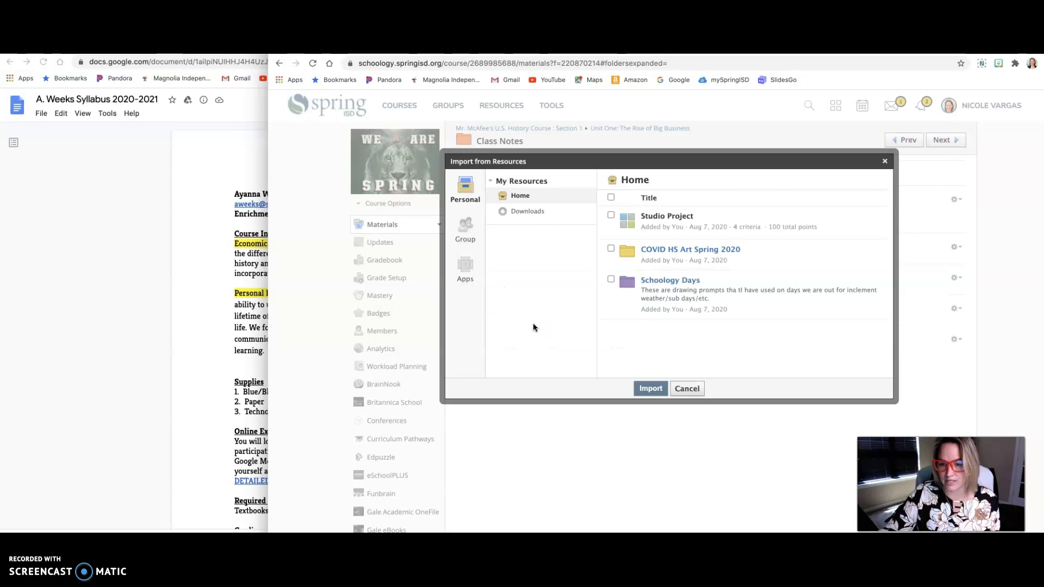
click(465, 267)
click(532, 200)
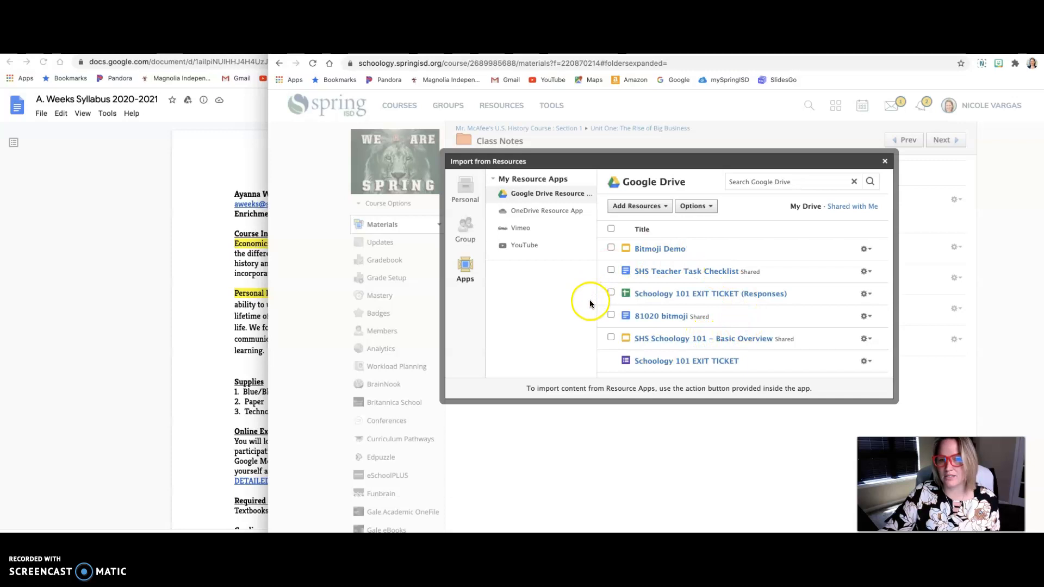
Step: Select the SHS Teacher Task Checklist in Google Drive and import it as a file
click(611, 271)
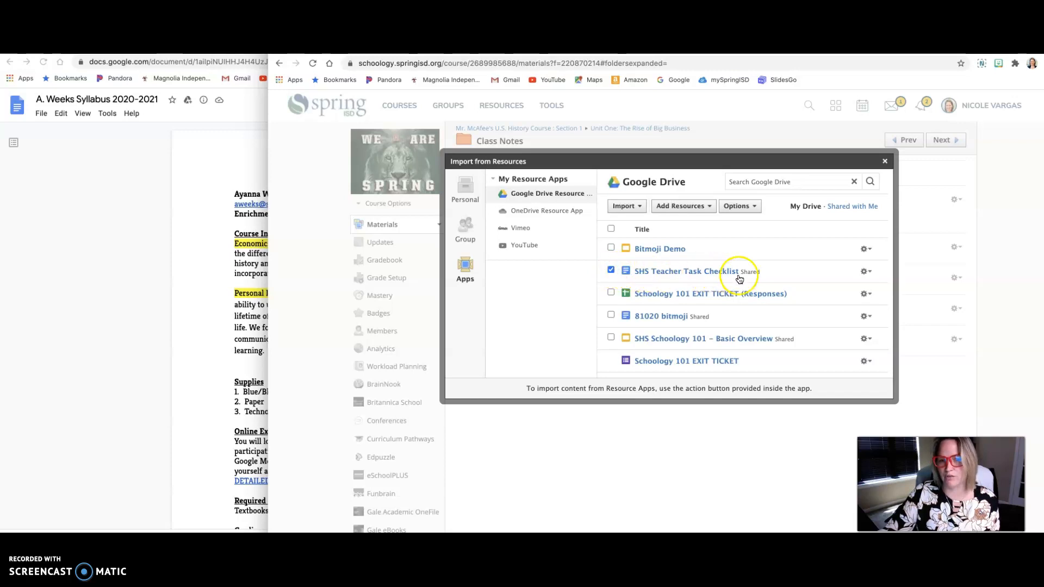
click(865, 271)
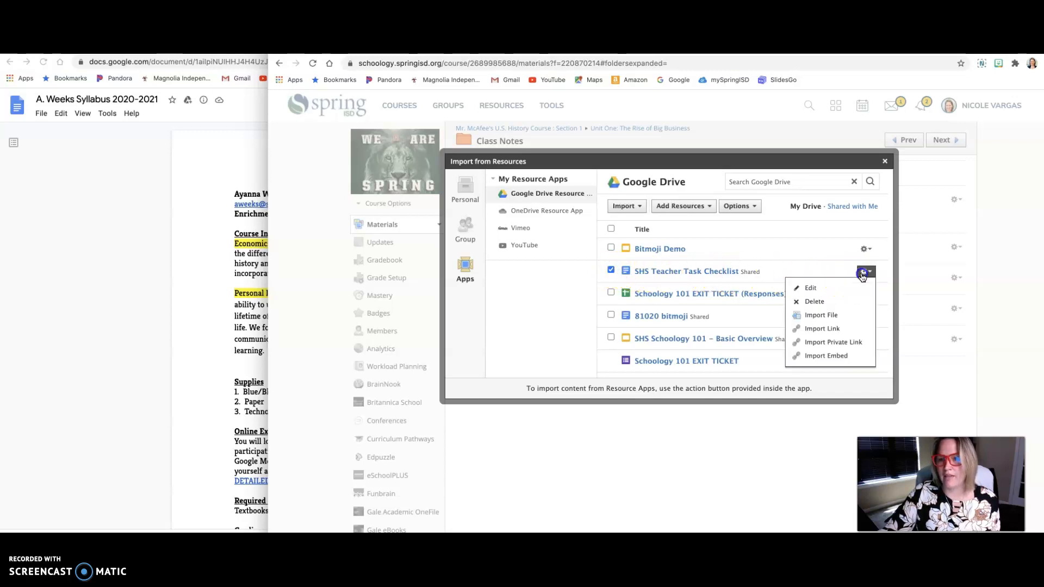
click(827, 314)
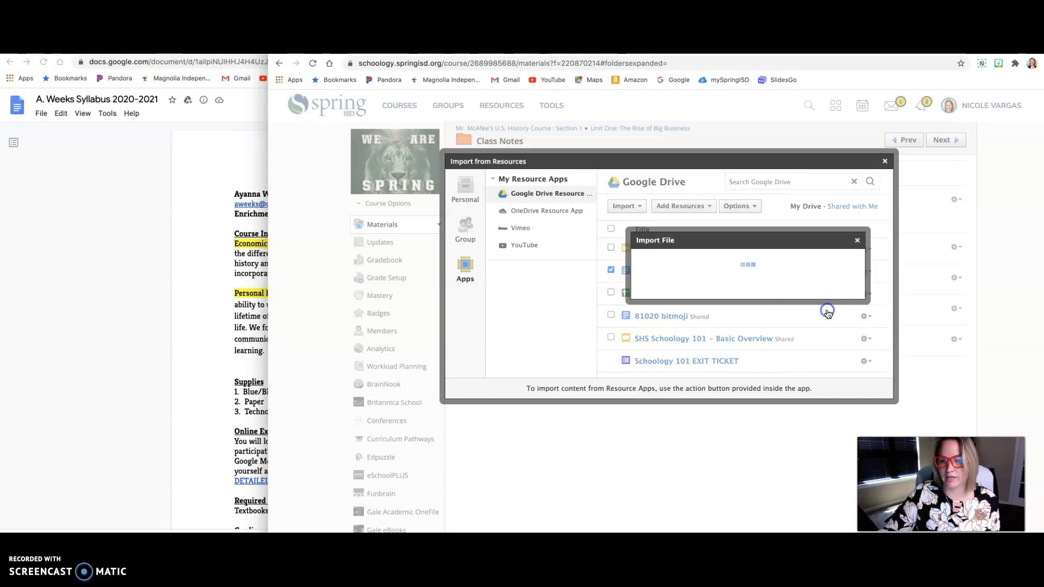
click(645, 320)
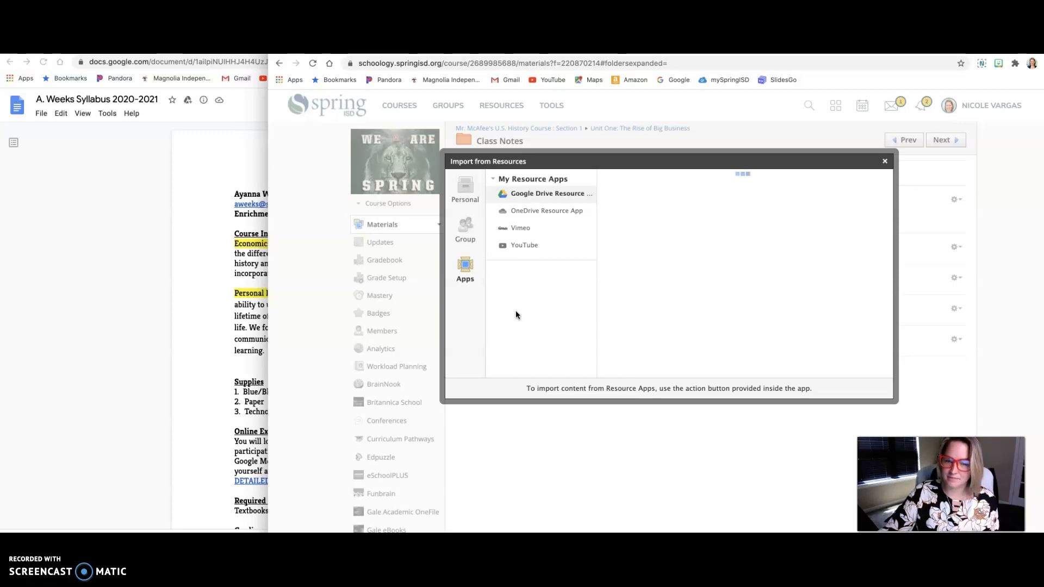
Step: Approve the OneDrive Resource App and start its account authorization, returning to the Google Drive resource app
click(572, 214)
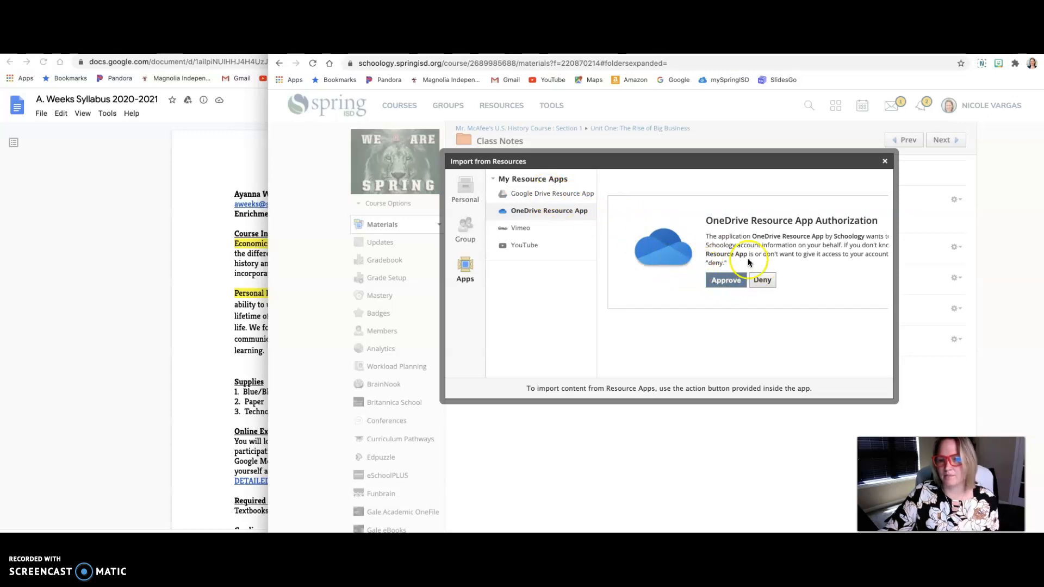
click(732, 281)
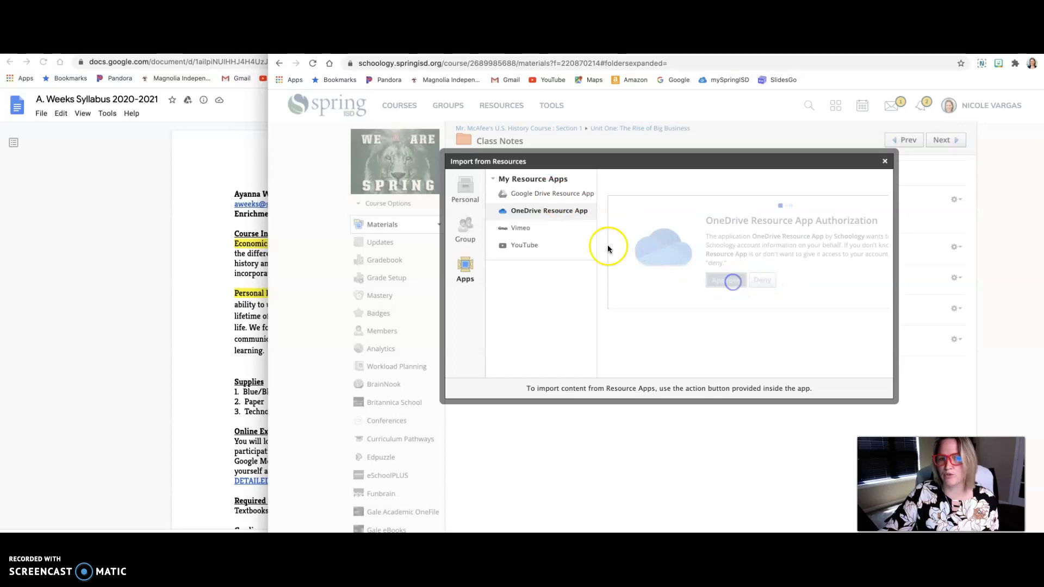
click(621, 274)
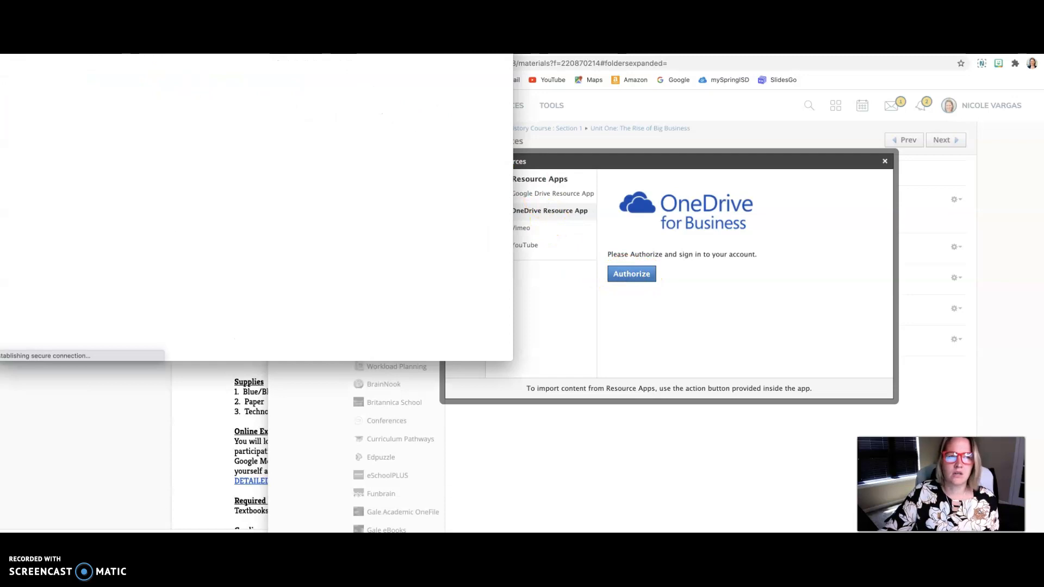
click(559, 195)
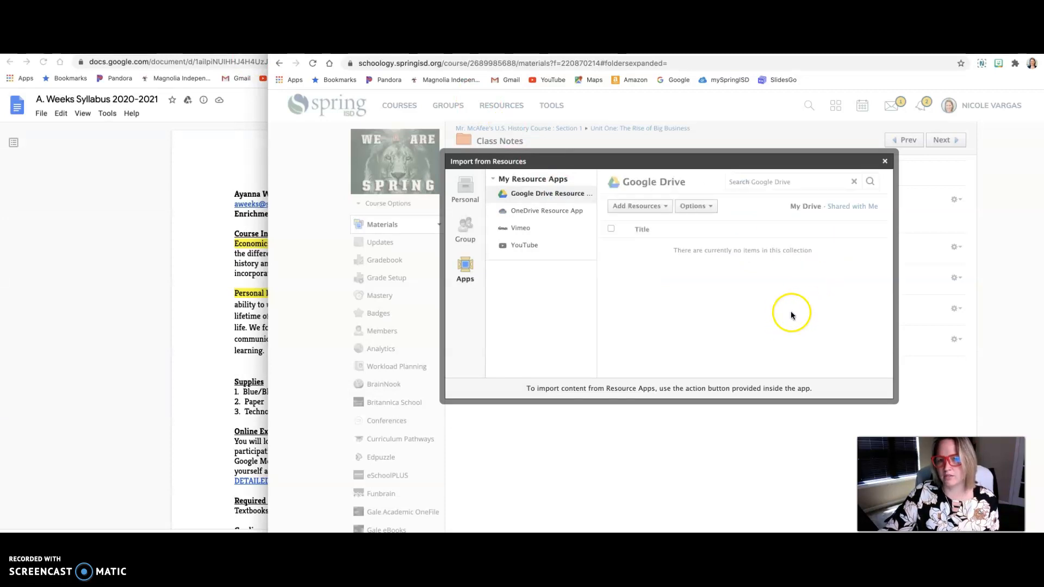
Step: Try to import a file from the Google Drive resource app into the Class Notes folder, and close the Import from Resources dialog
click(611, 270)
click(865, 271)
click(848, 315)
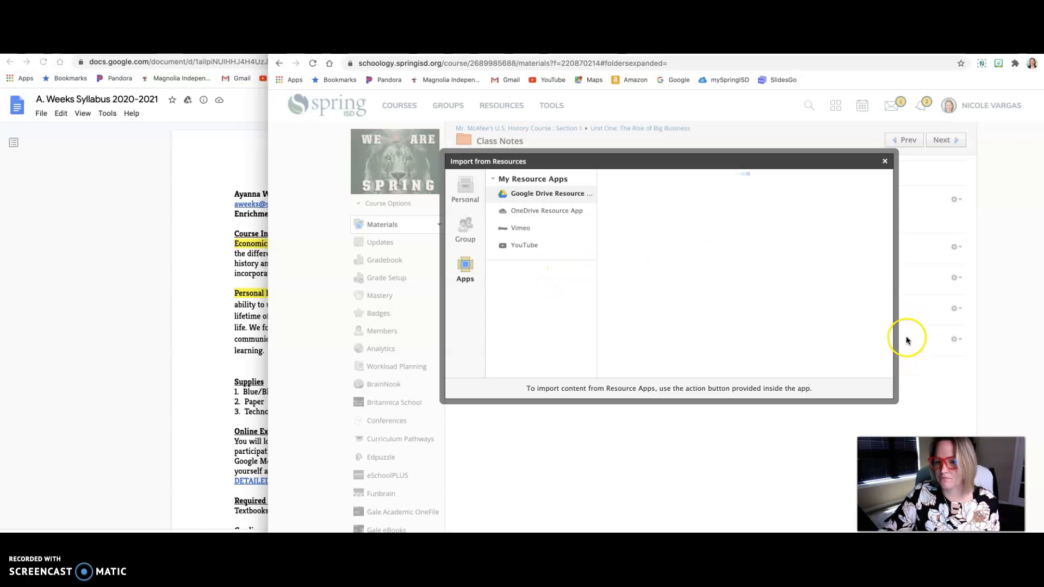
scroll(821, 316, down, 1)
scroll(822, 319, down, 1)
scroll(822, 320, up, 2)
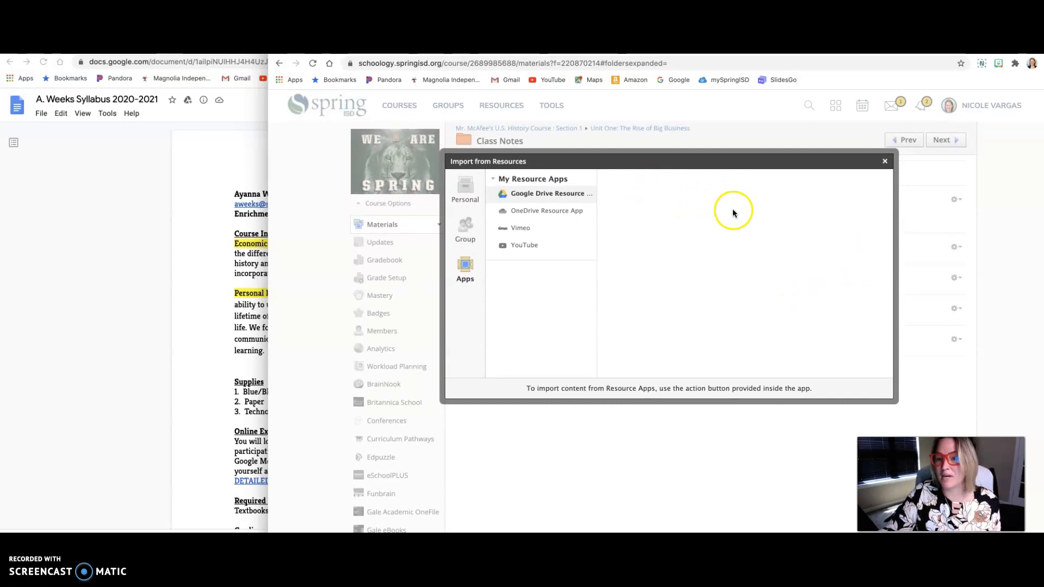
click(886, 162)
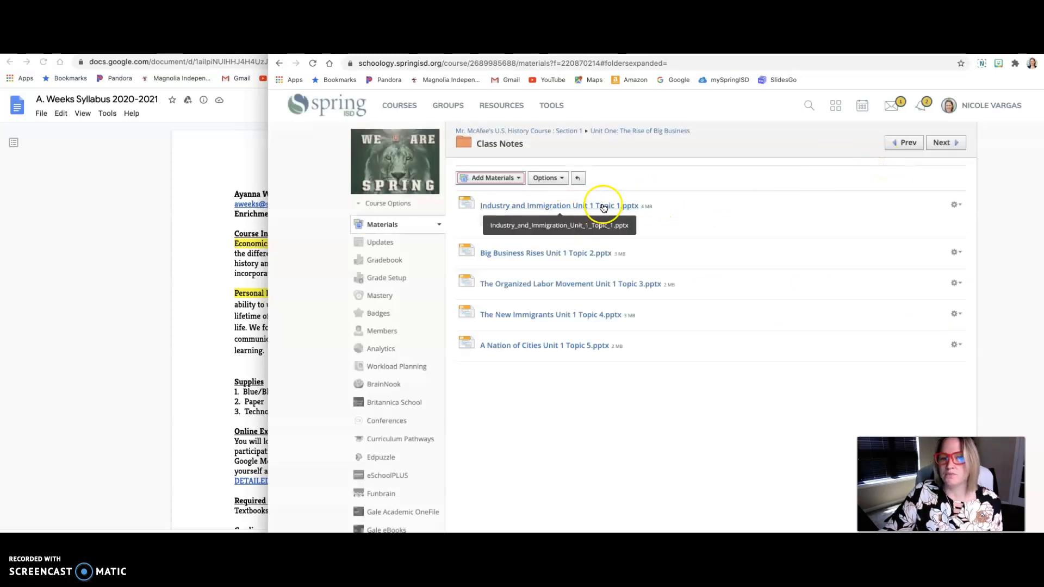
Step: Switch to the Lion Pride Demo Course, Section 3, and show its course materials
click(399, 105)
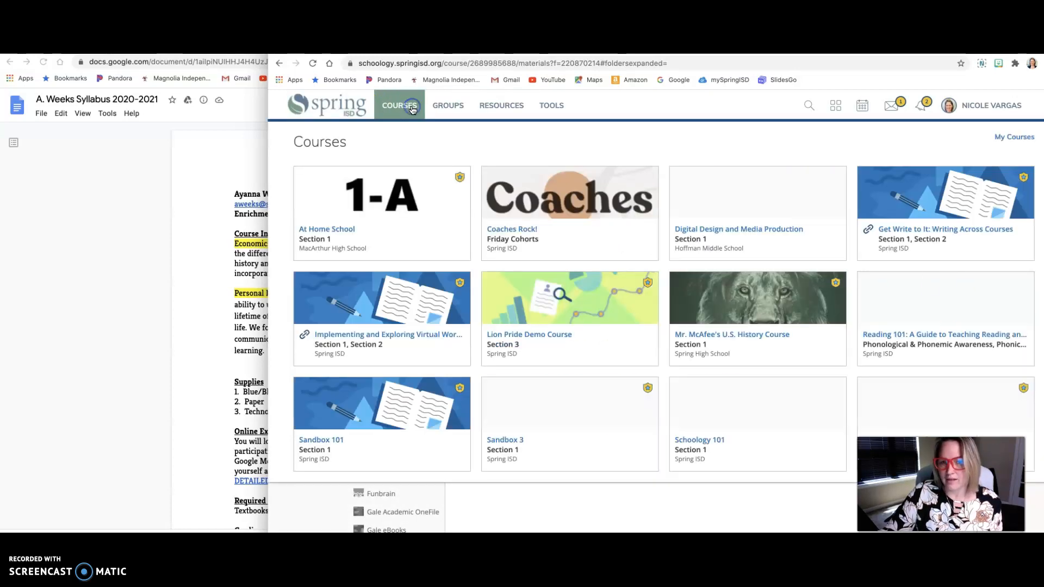
click(606, 299)
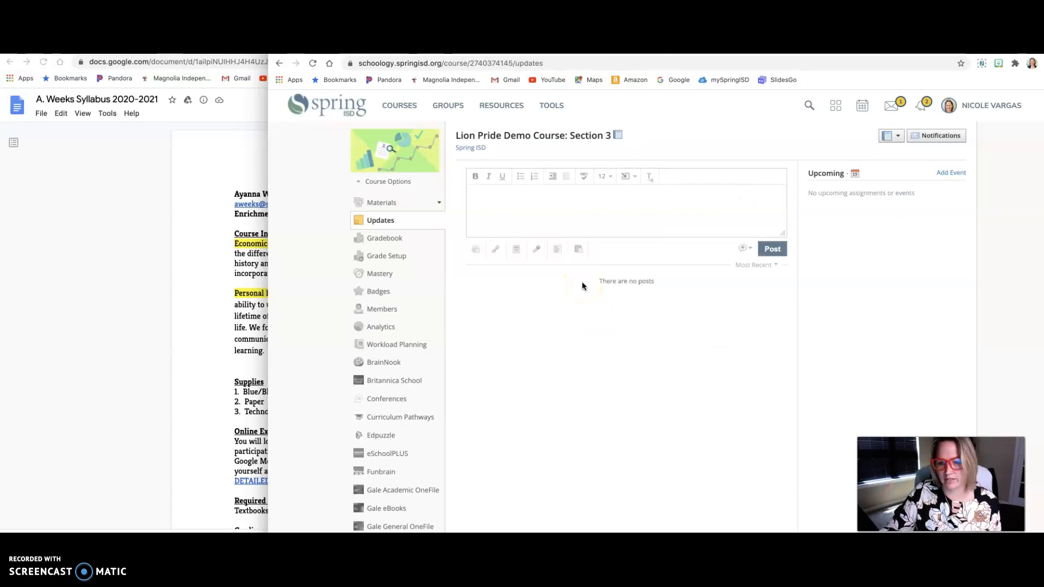
click(379, 204)
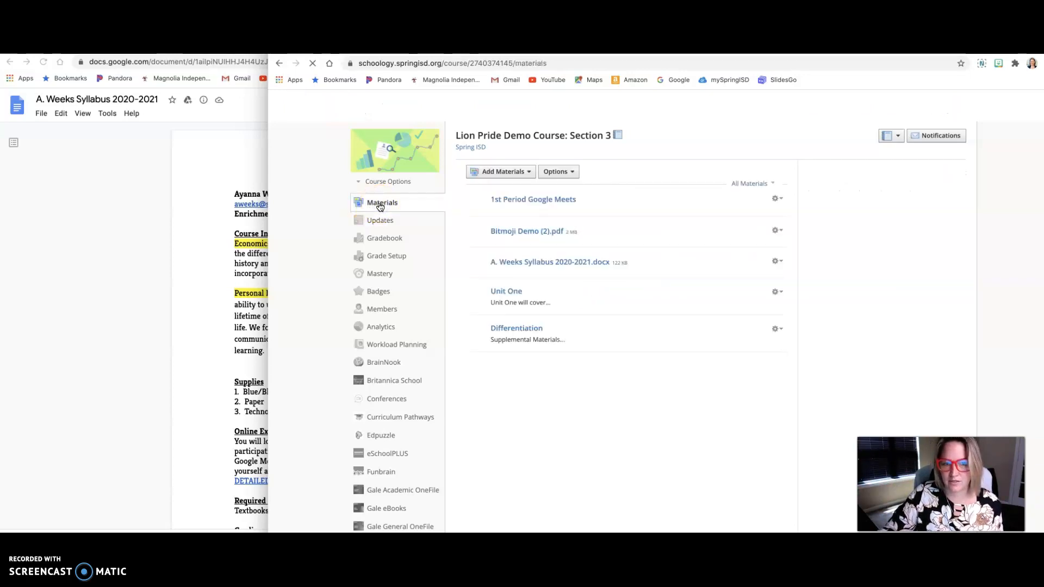